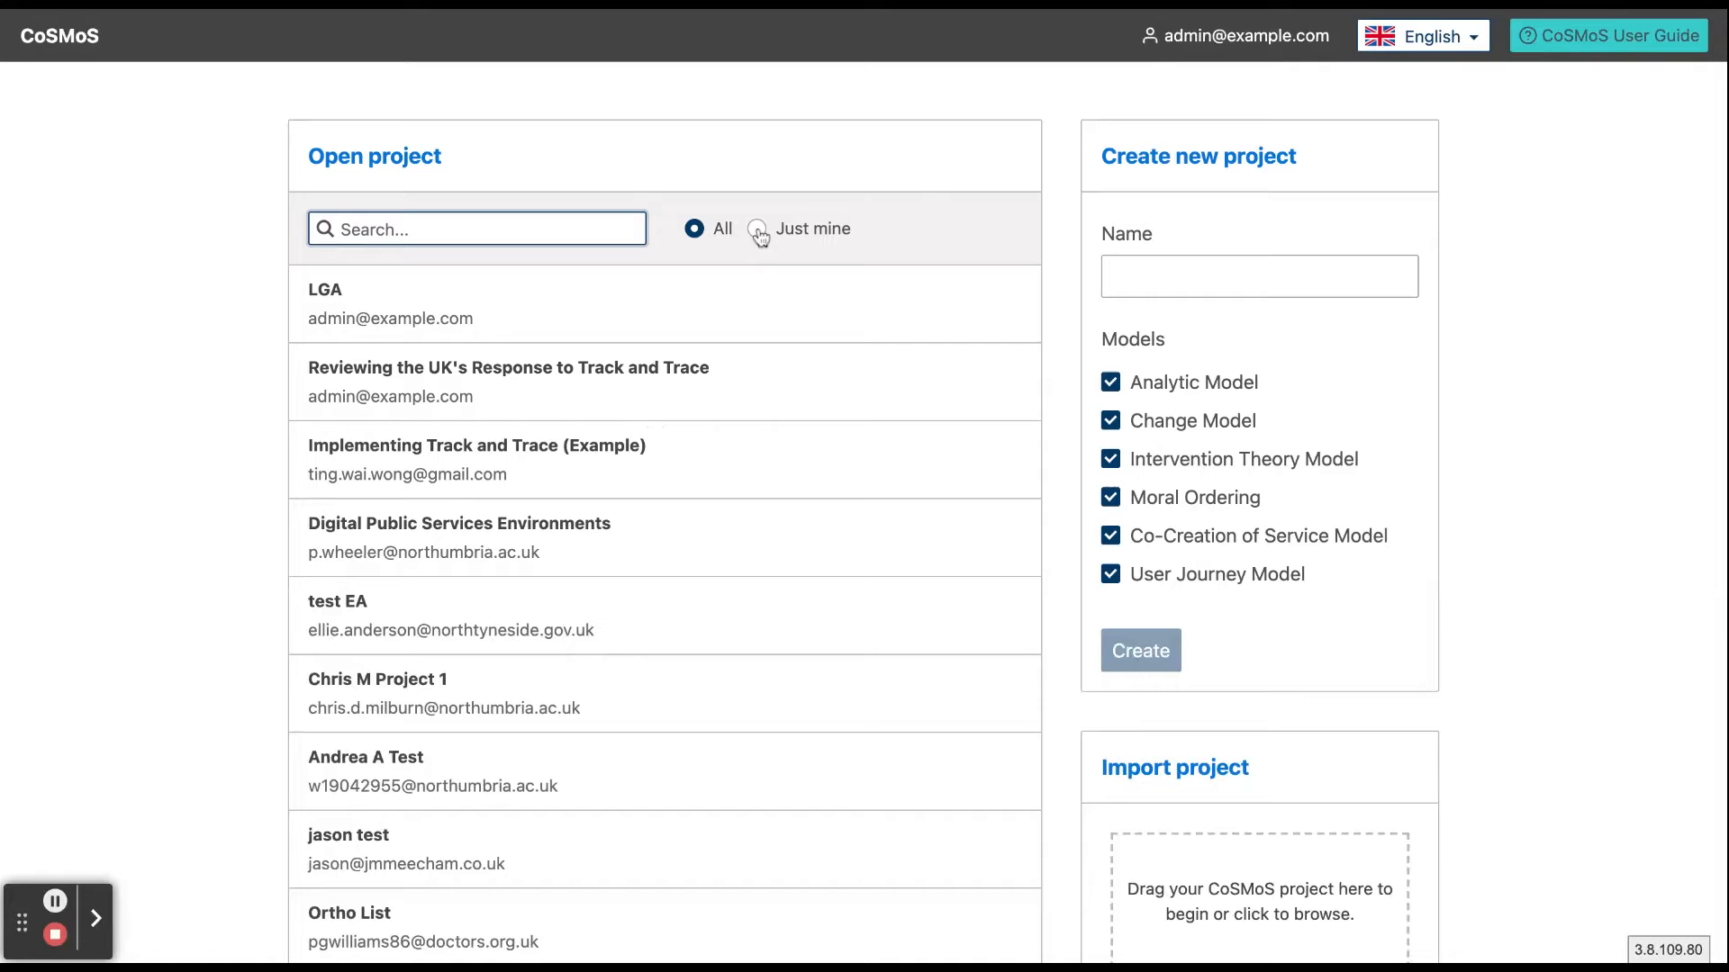
Step: Filter the list of existing projects to show just mine
click(757, 230)
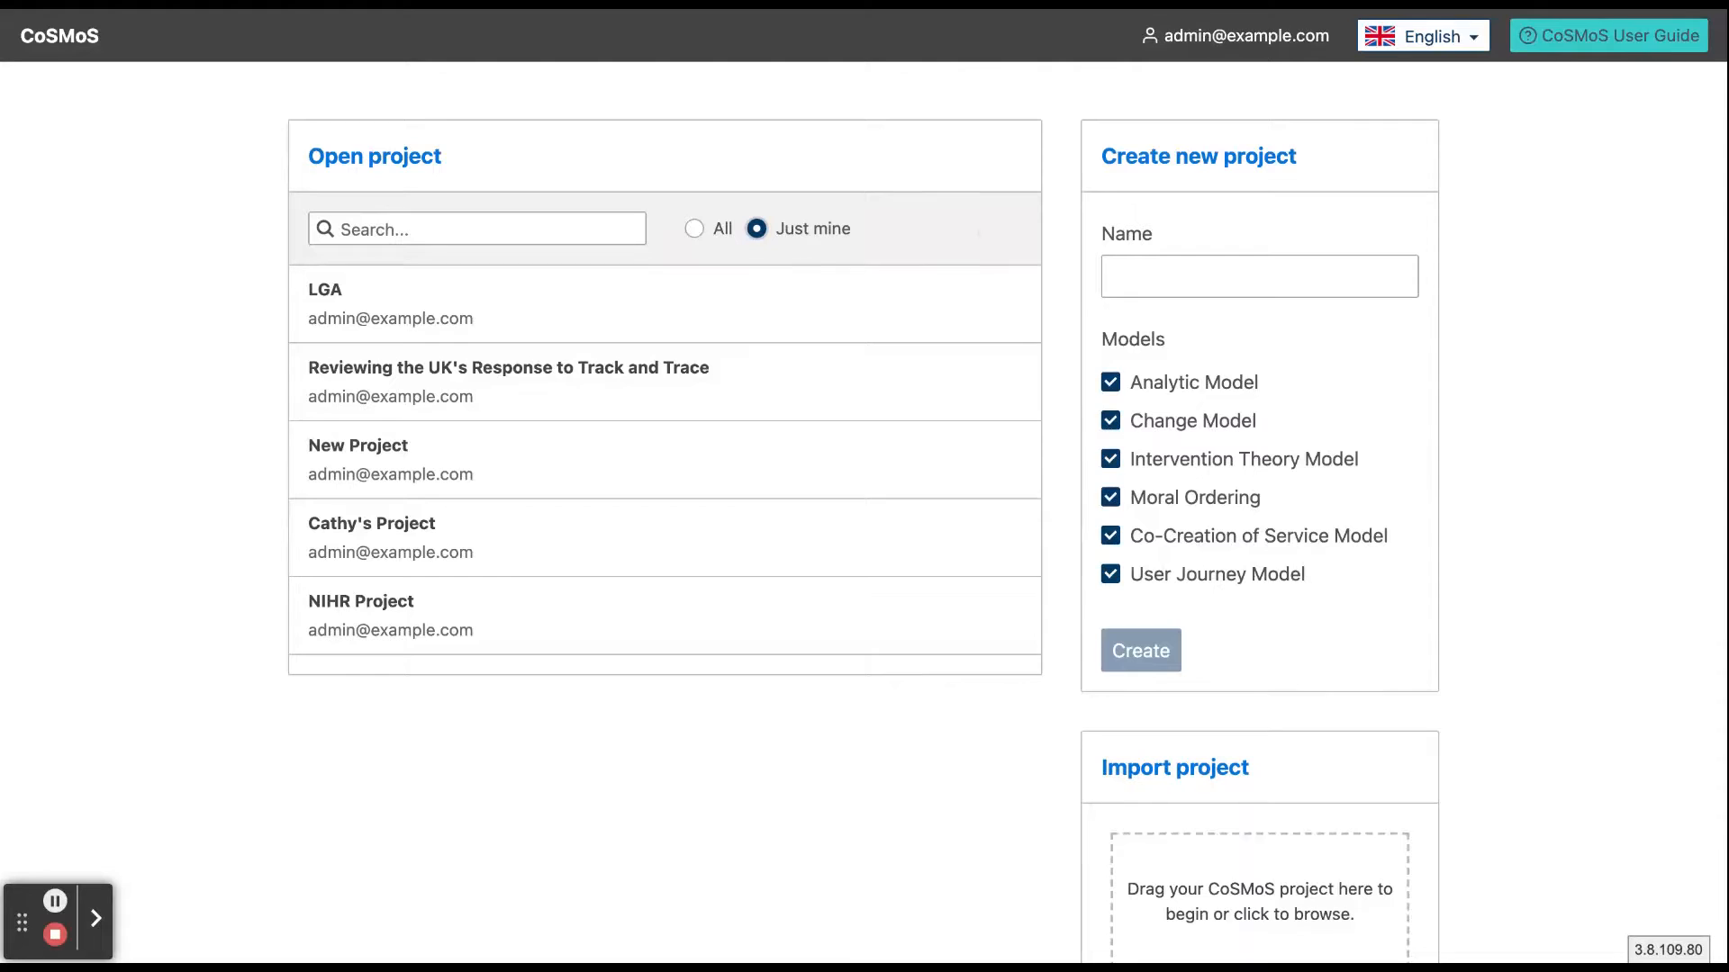
Step: Try excluding the Analytic Model, Intervention Theory Model and Co-Creation of Service Model from the new project, and include all three again
click(1130, 275)
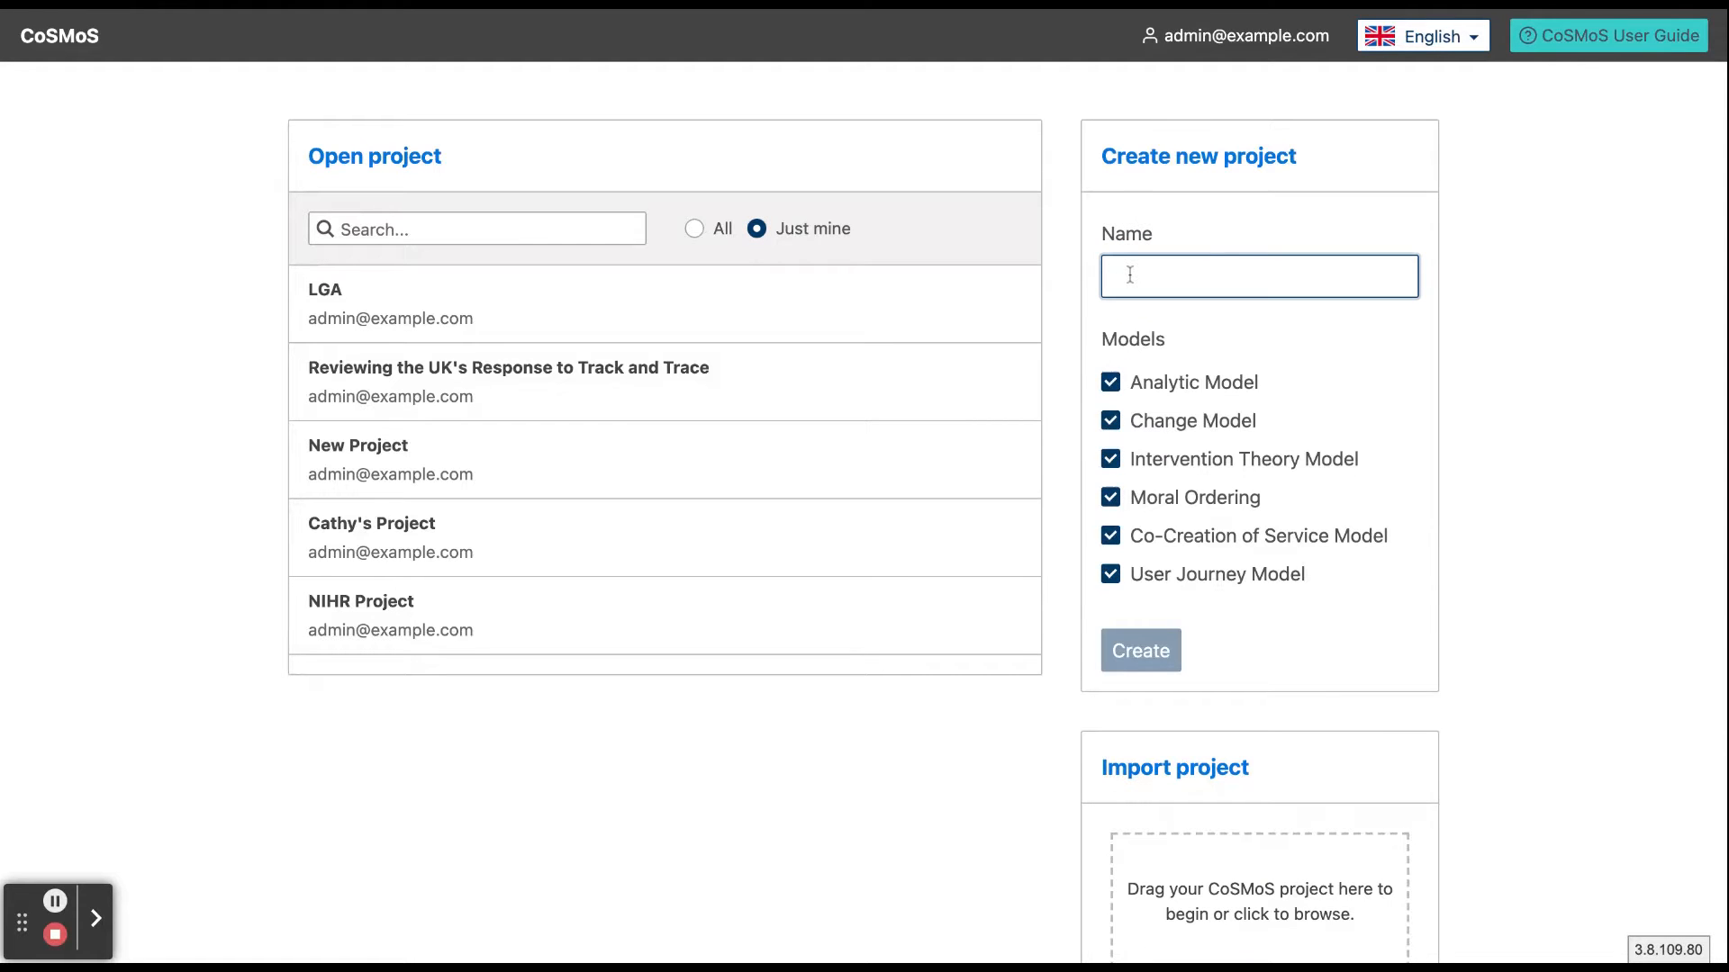
click(1110, 381)
click(1109, 460)
click(1108, 537)
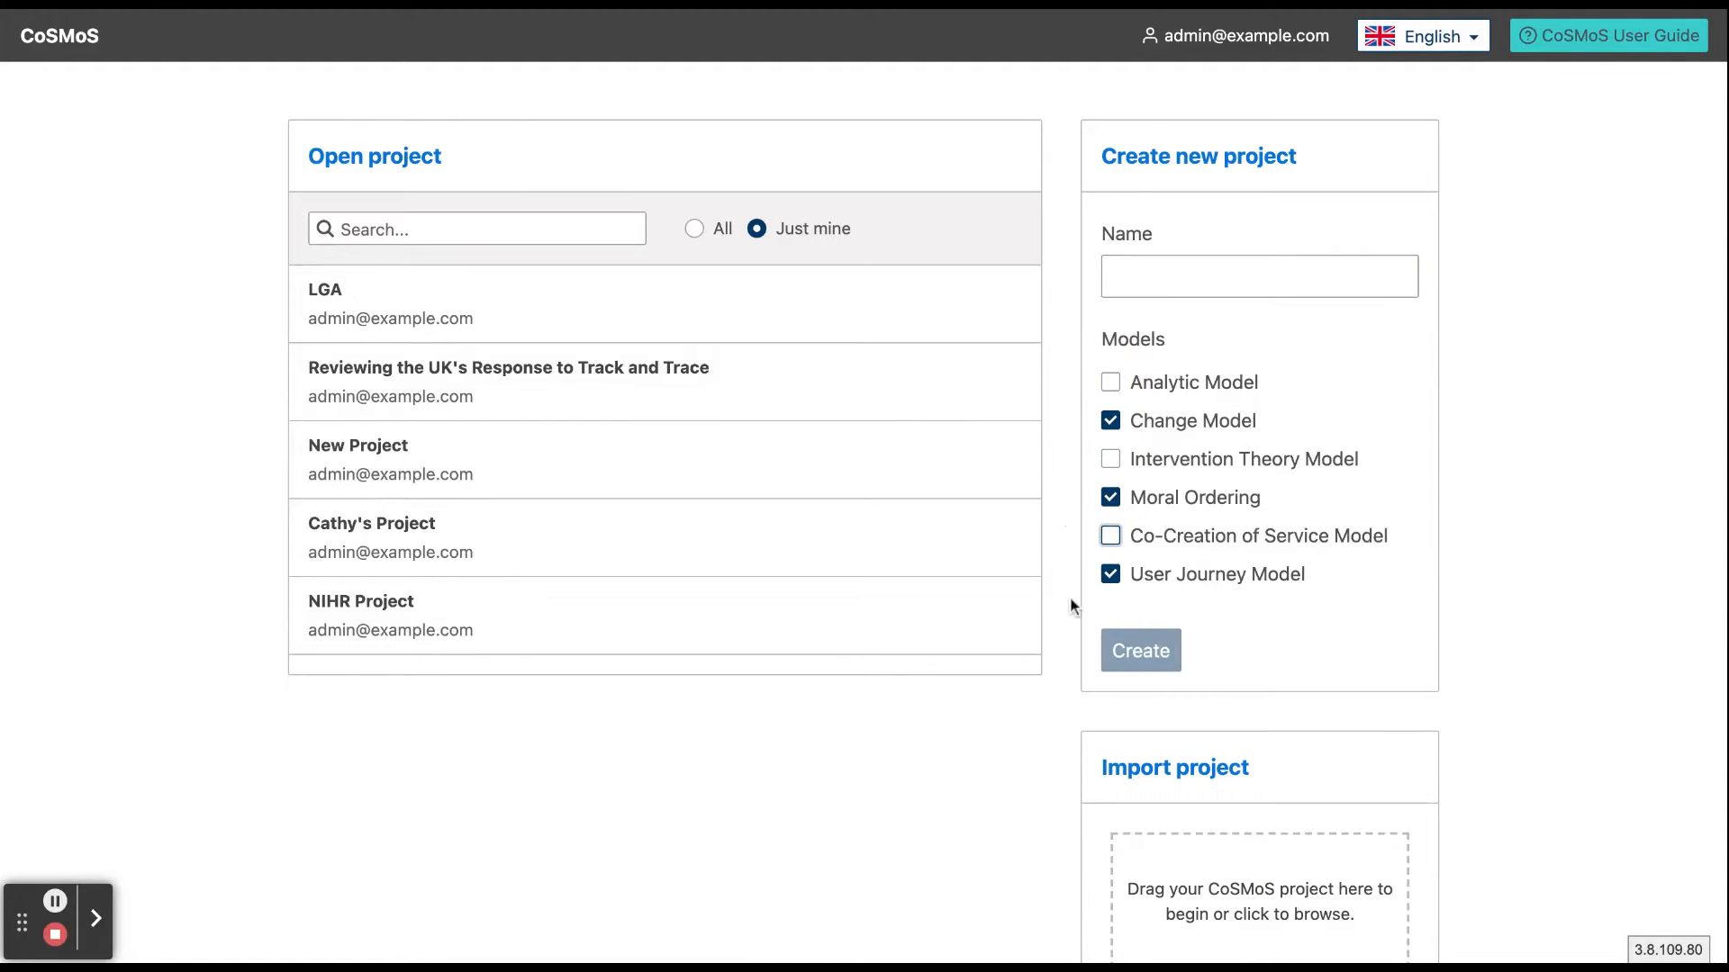
click(1109, 536)
click(1110, 460)
click(1110, 382)
Step: Create a new project named Test Project
click(1150, 280)
text(Test P)
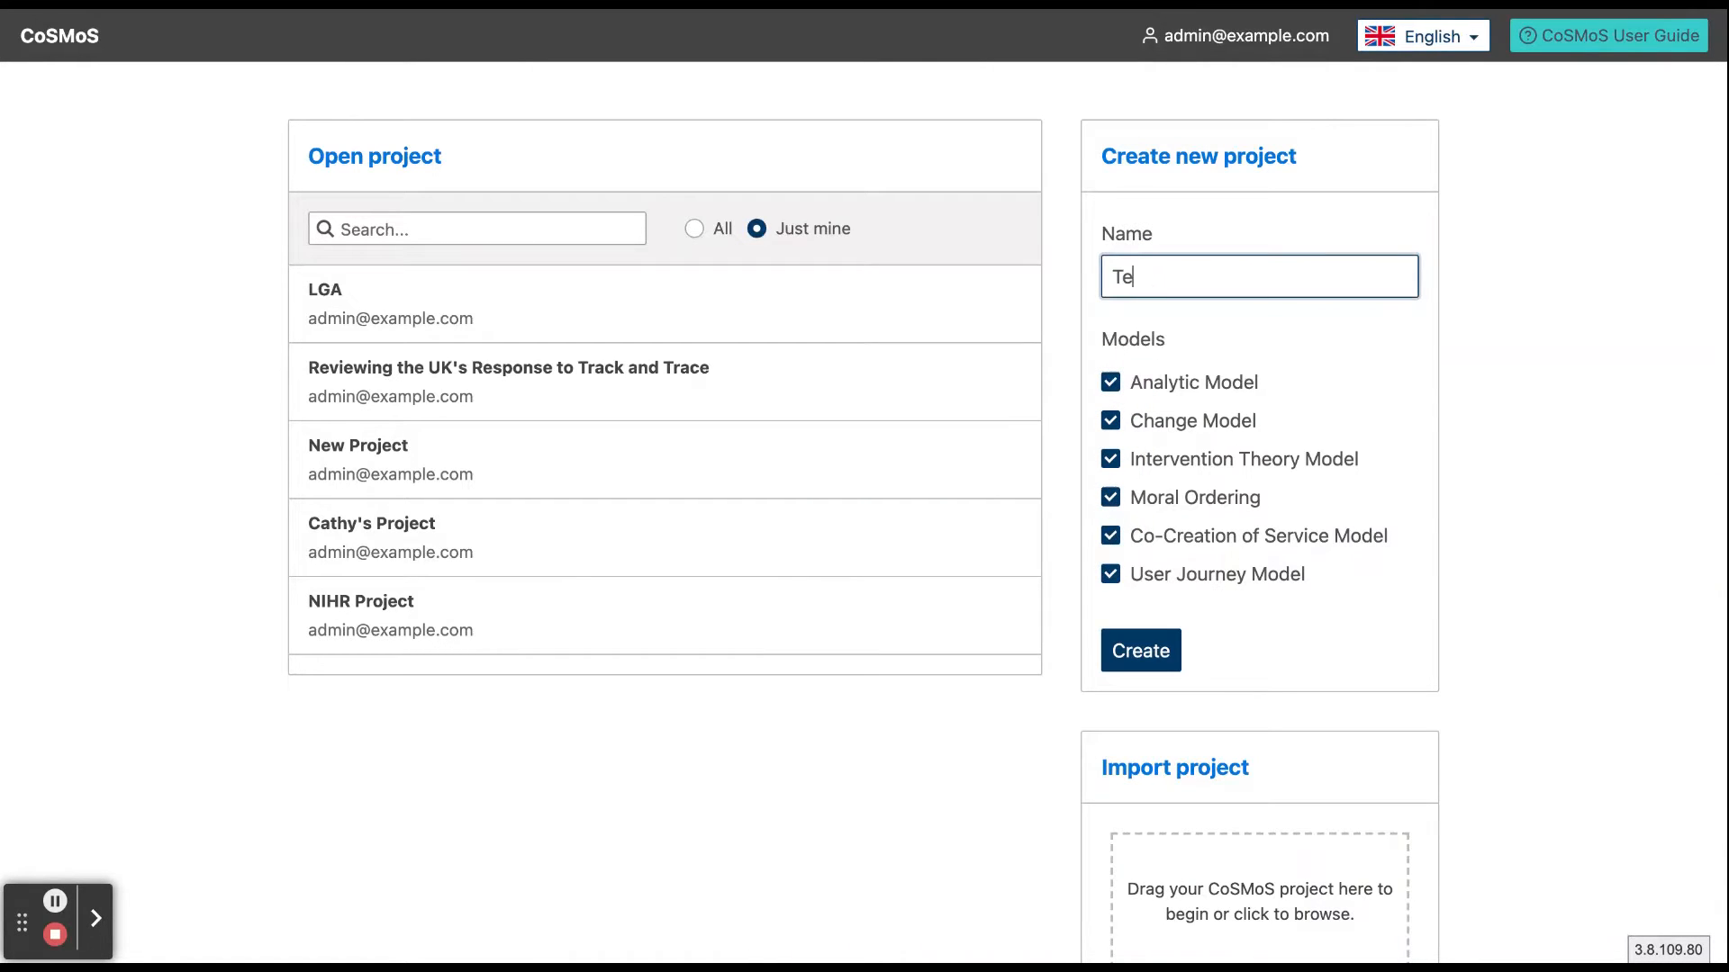
text(roject)
click(1132, 652)
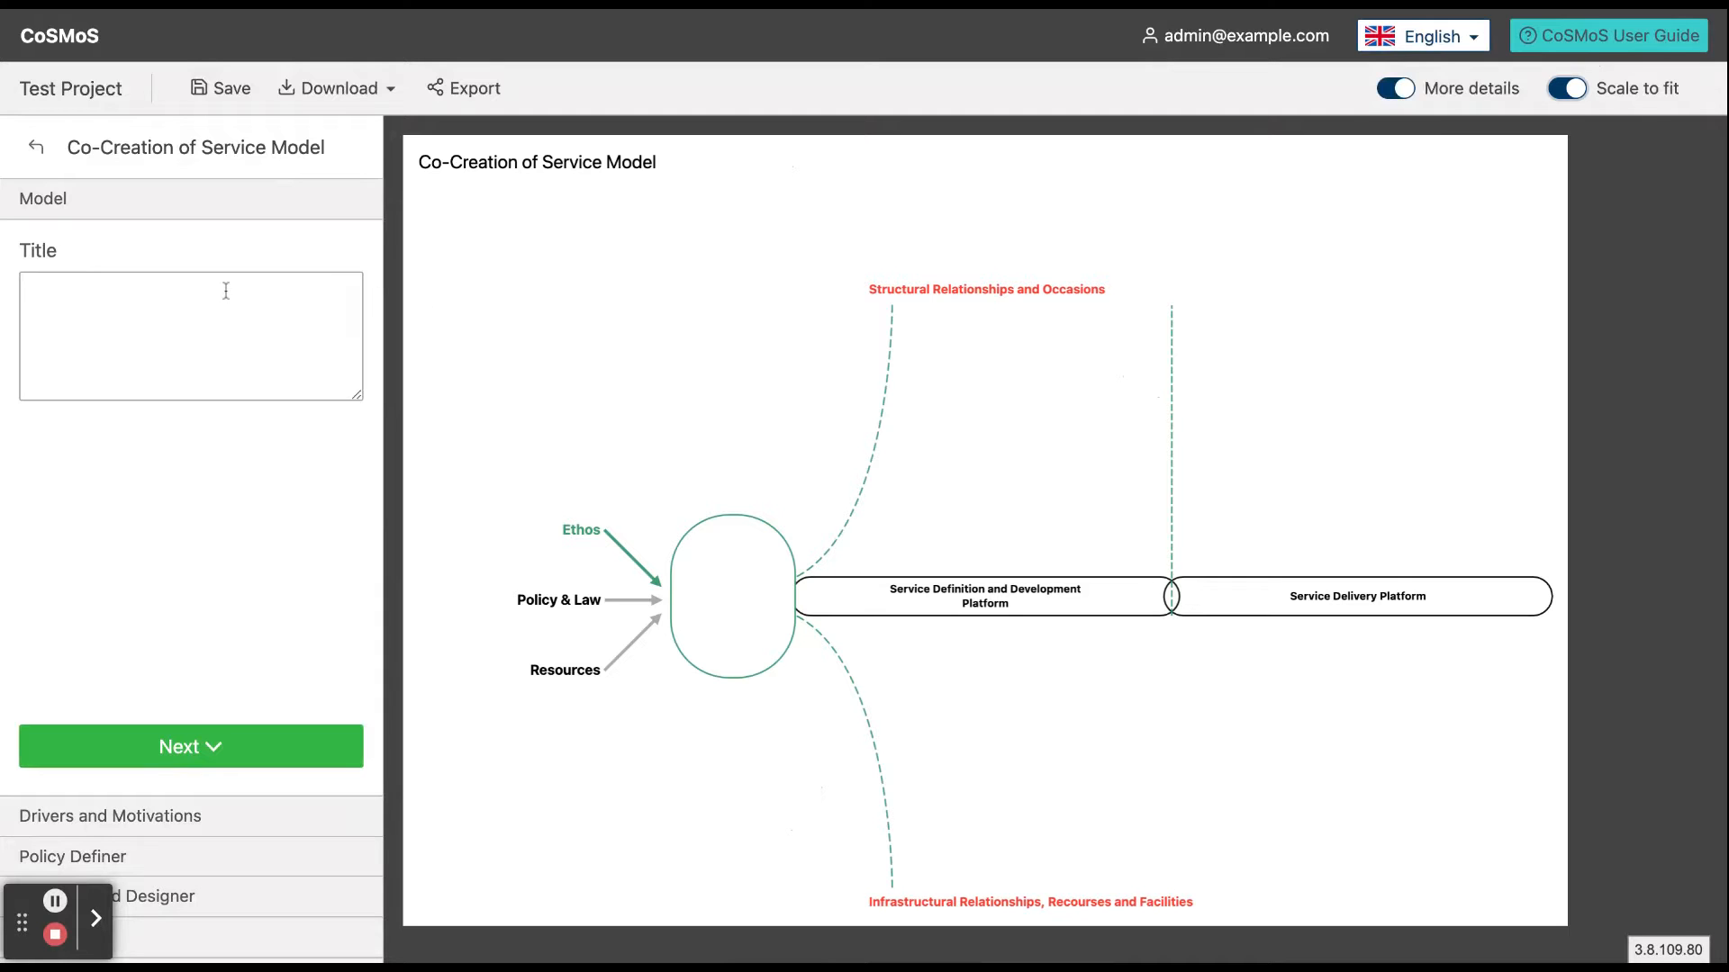
Step: Set the title of the Co-Creation of Service Model to "Test or Example"
click(194, 296)
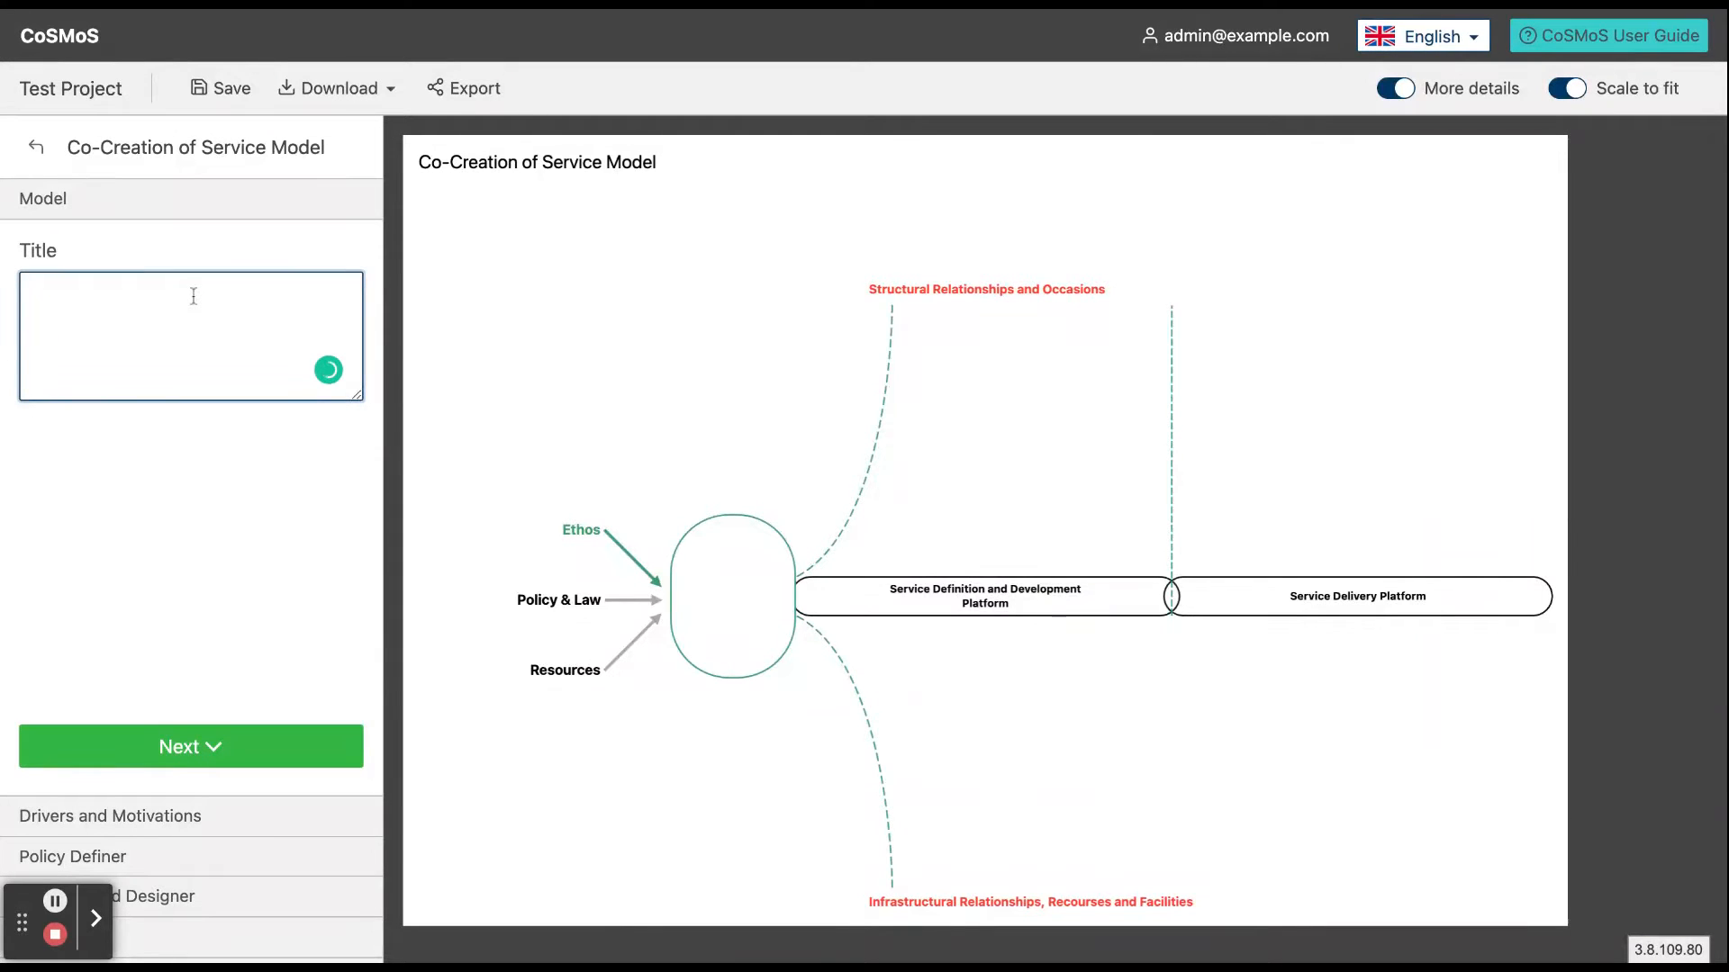
text(Test)
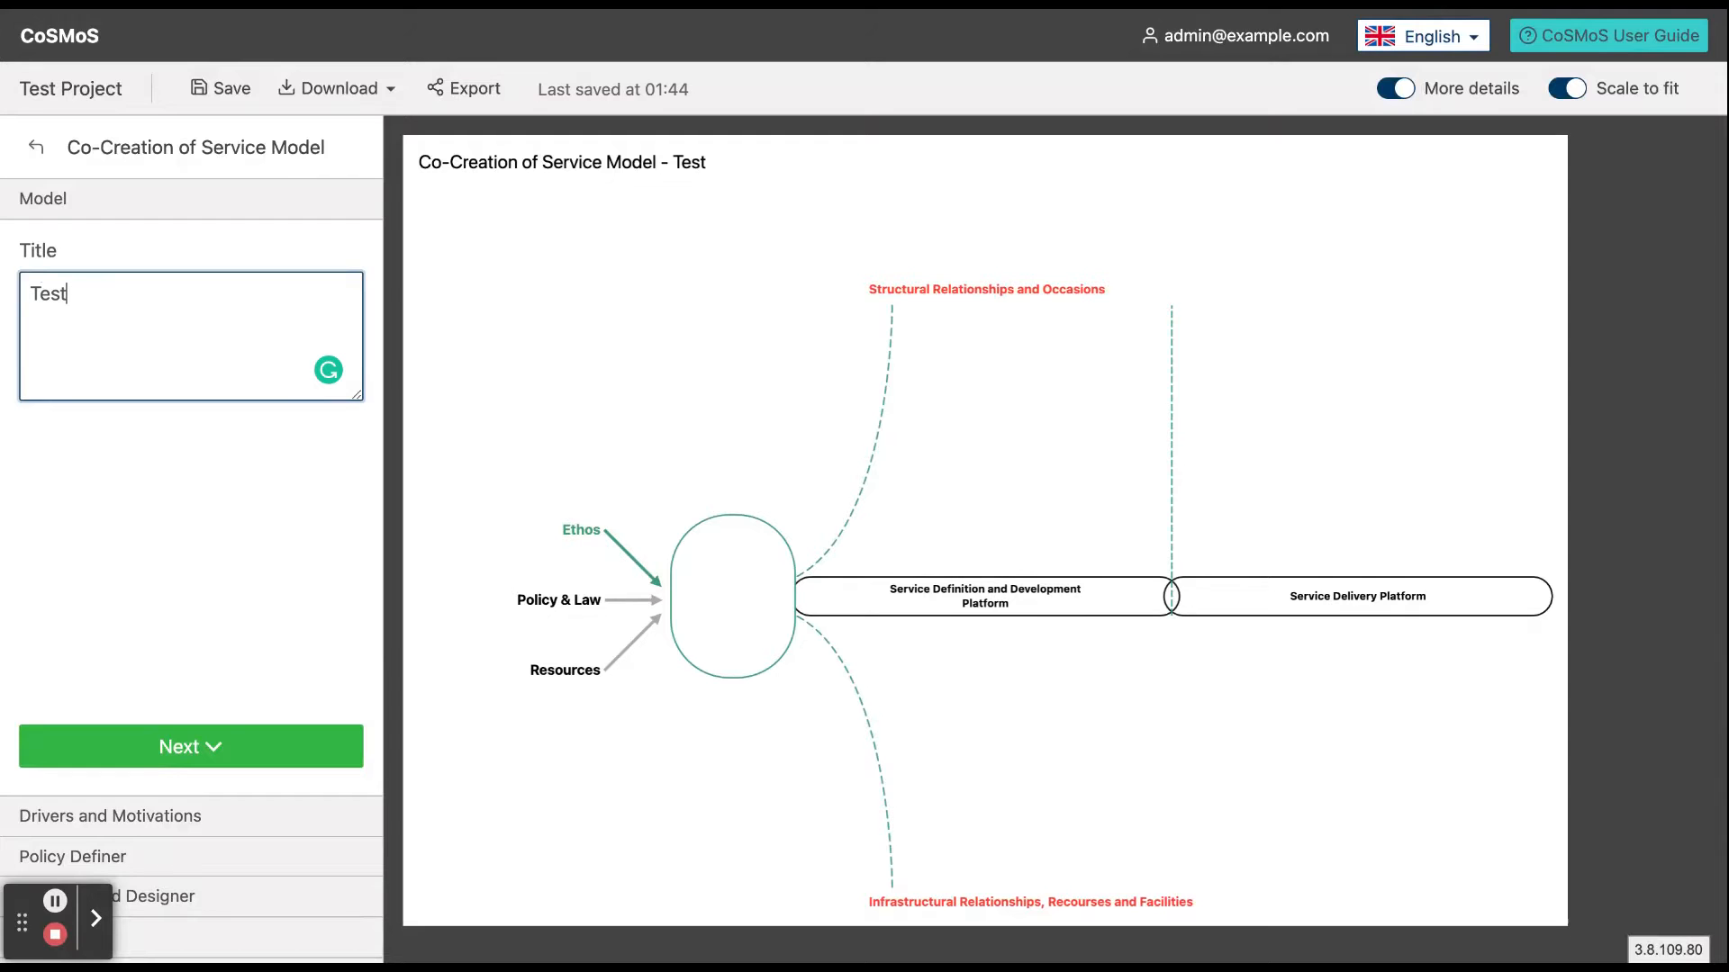
text(or Ex)
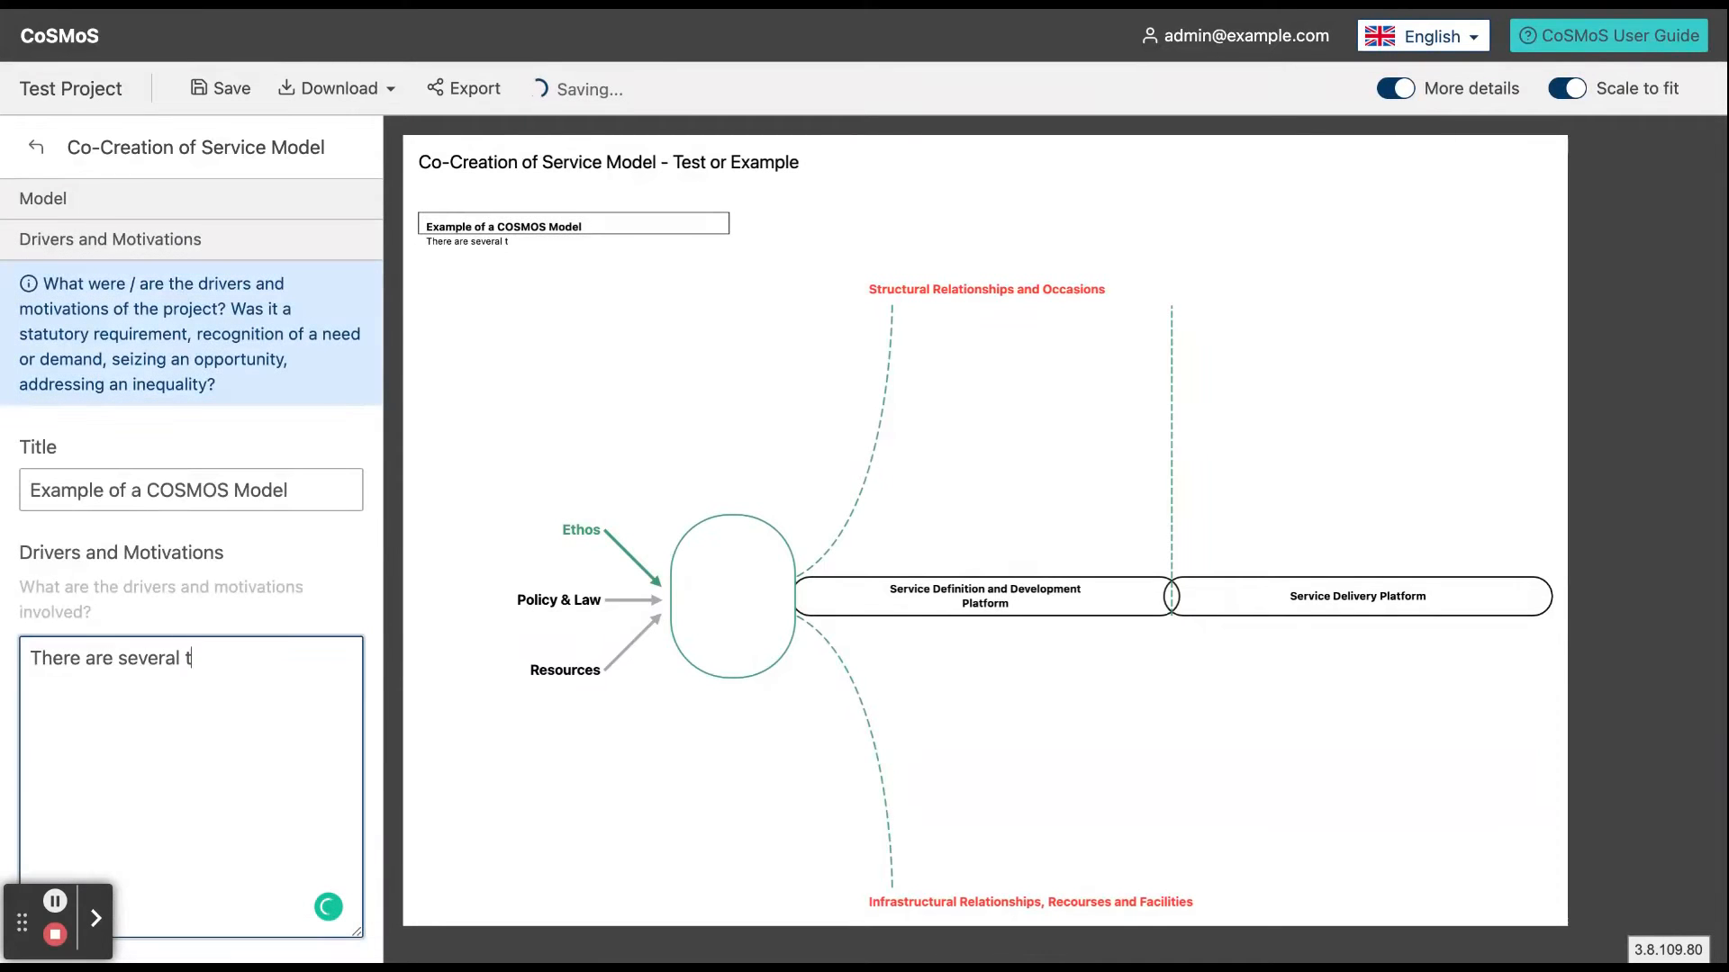
Step: Complete the Drivers and Motivations text as "There are several things :)" and continue to the Policy Definer section
text(hings )
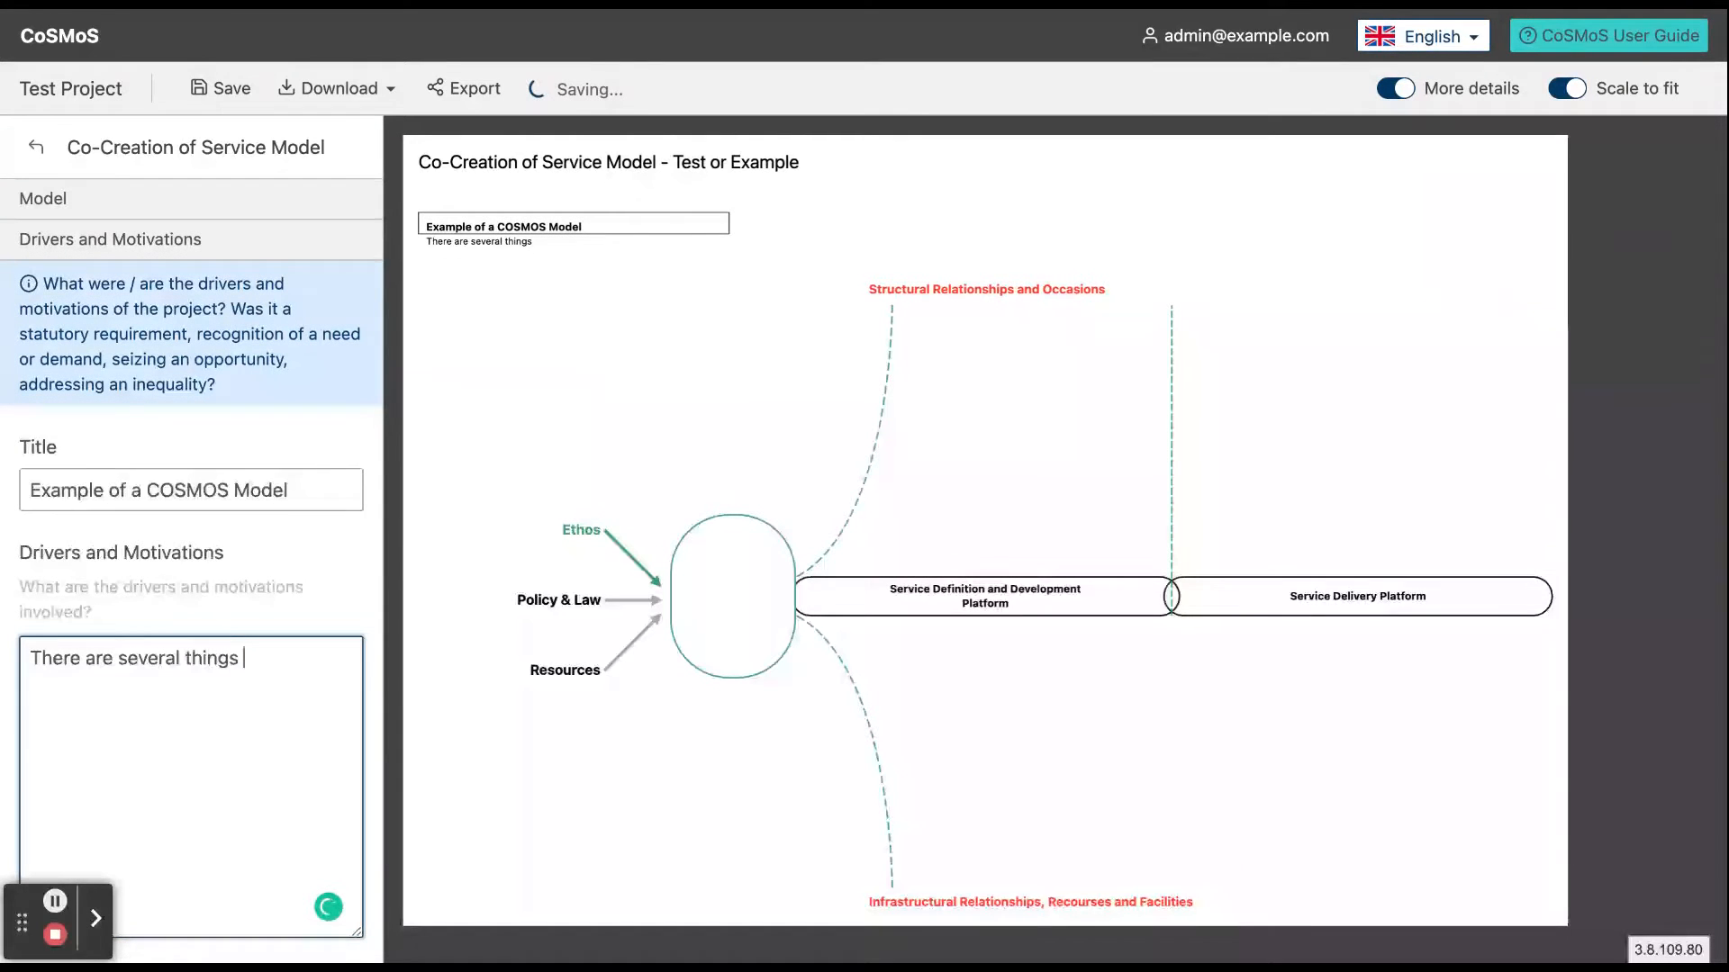
text(:))
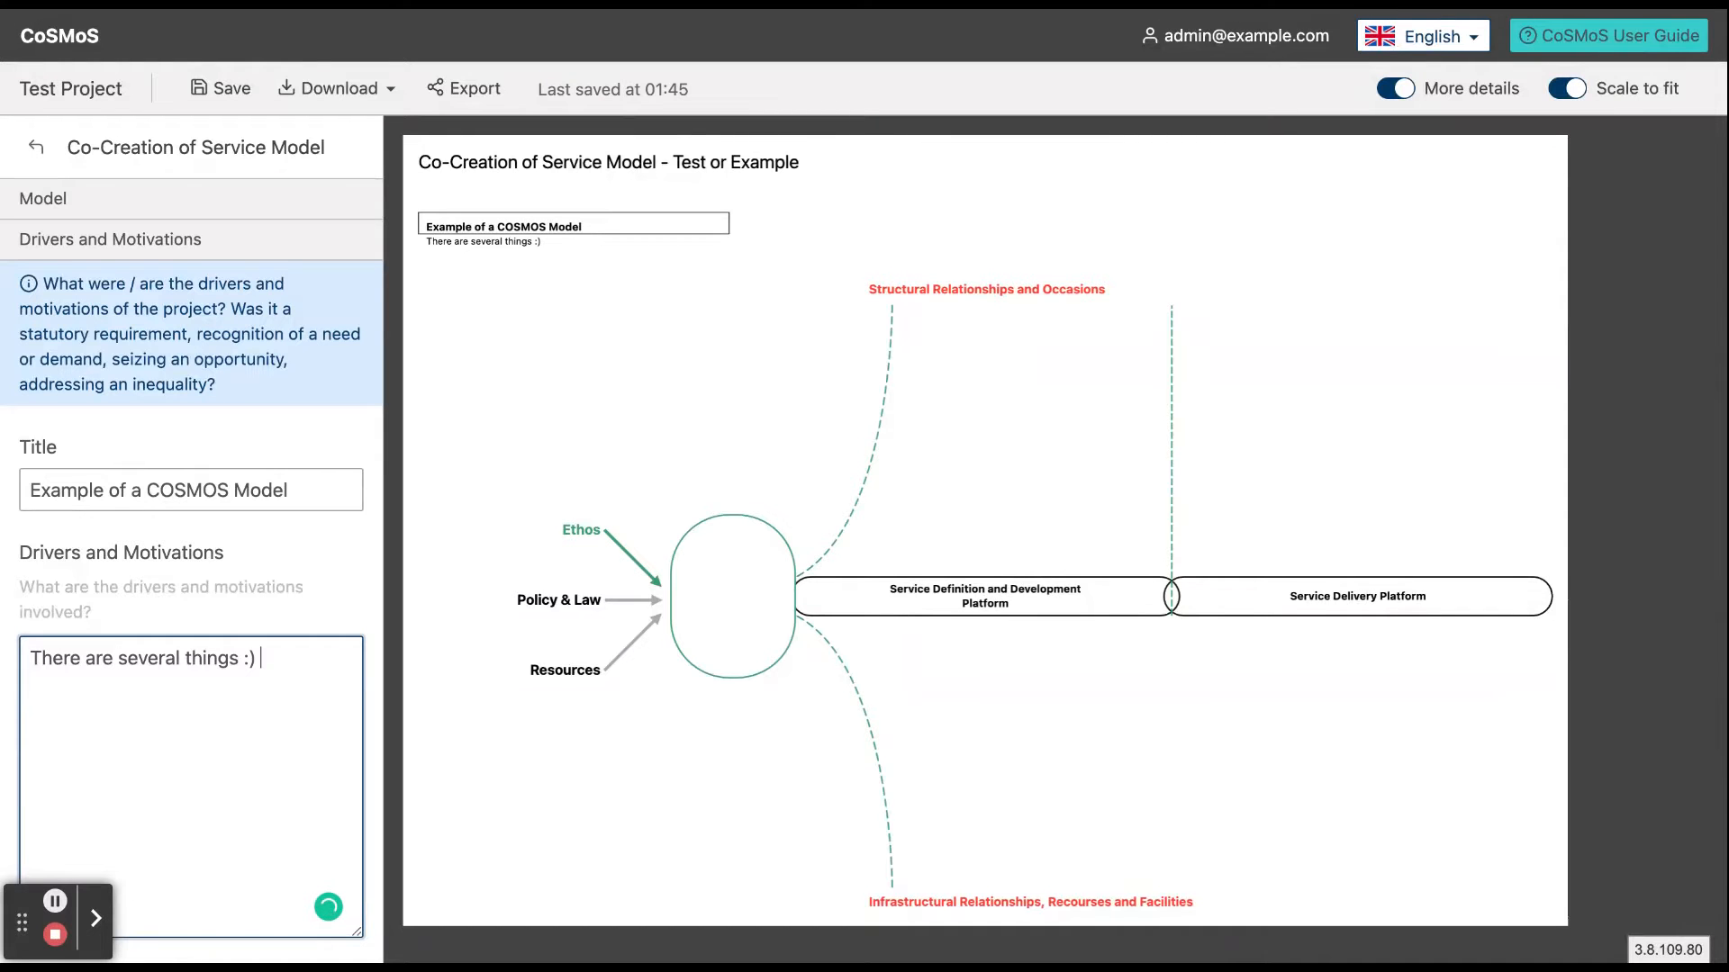
scroll(80, 579, down, 1)
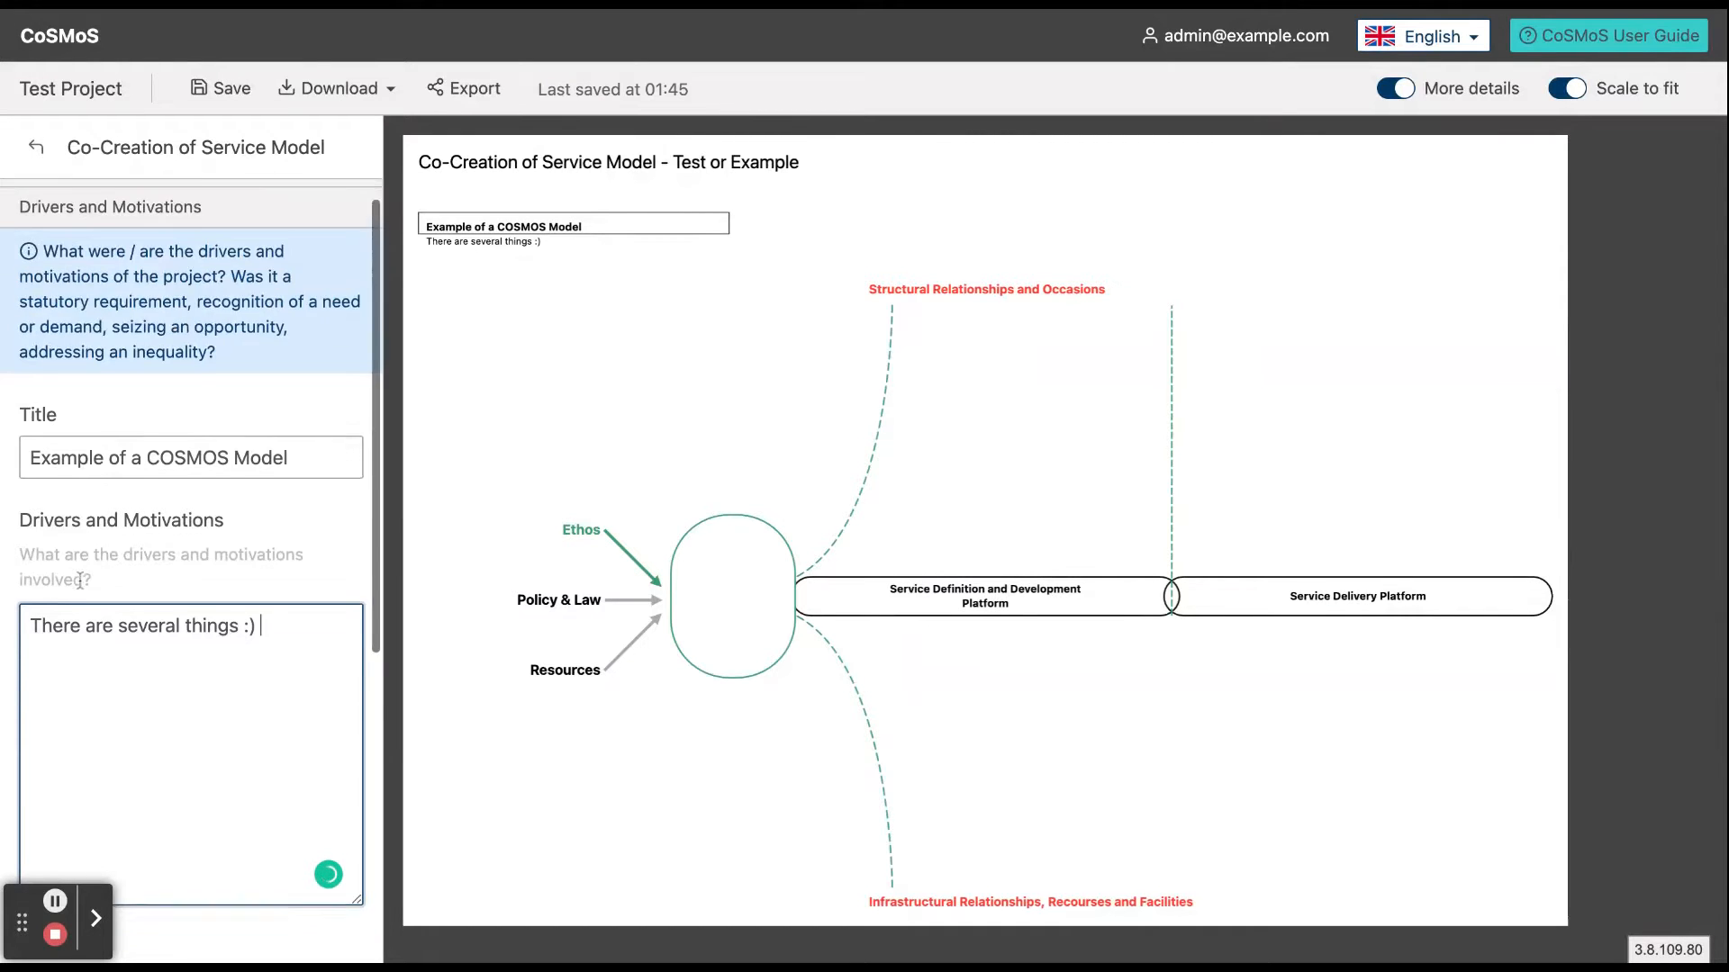
scroll(80, 580, down, 5)
scroll(79, 578, down, 2)
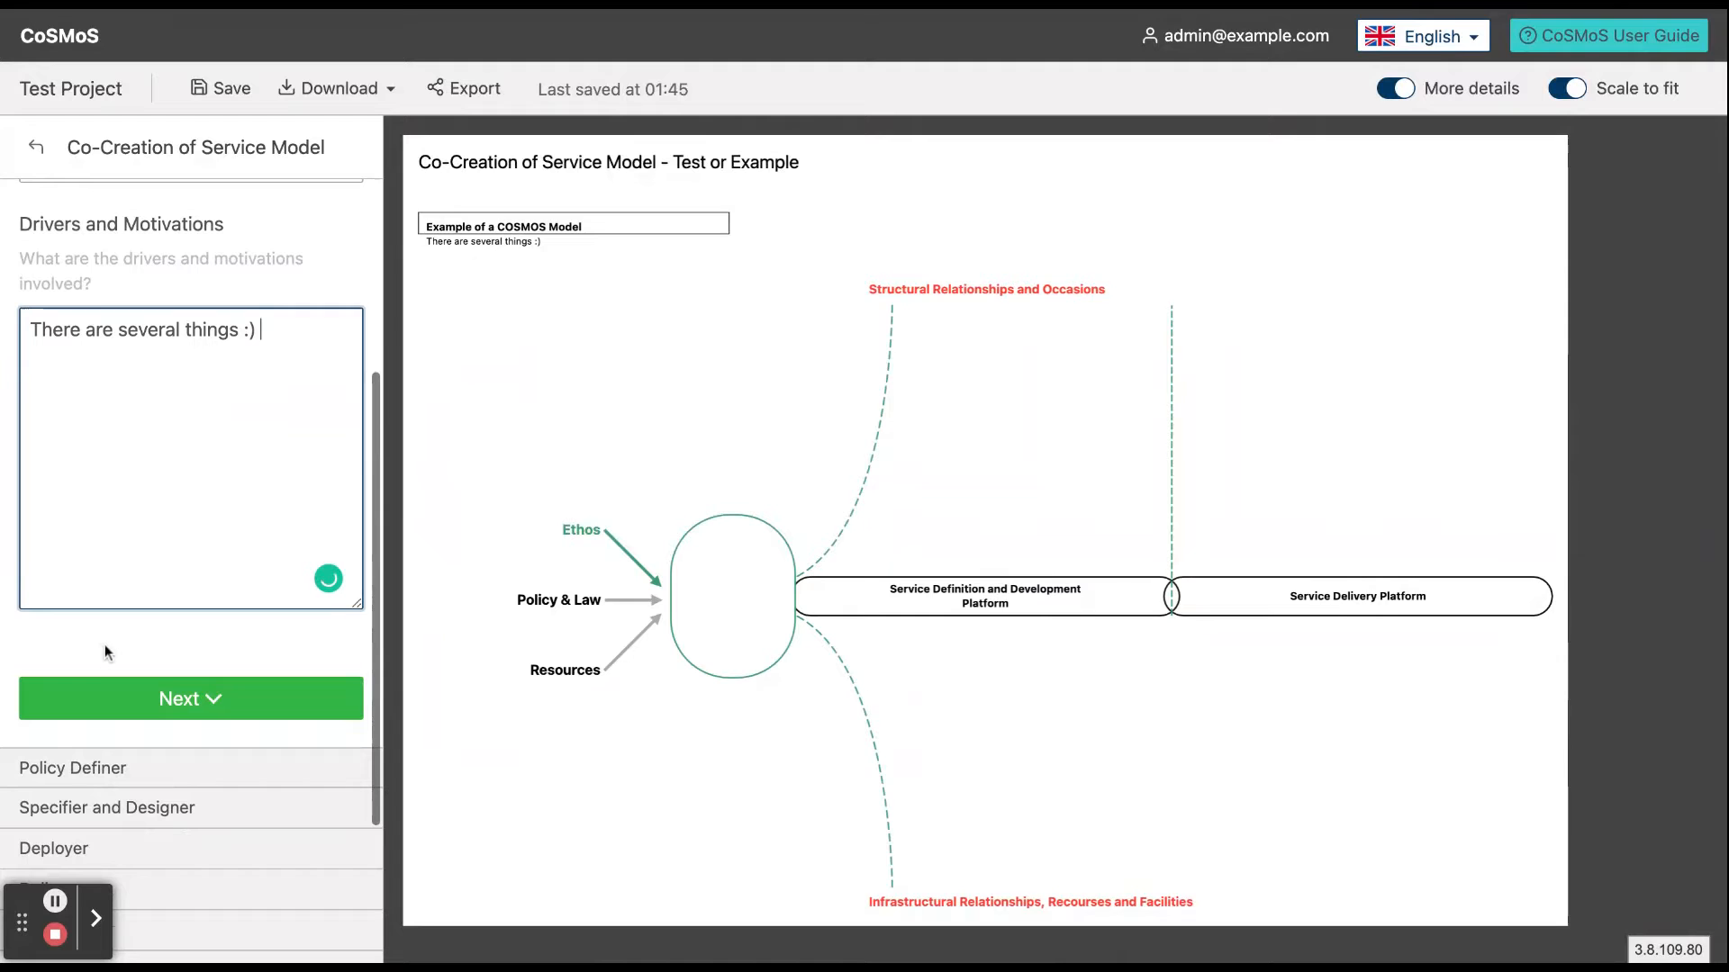
click(104, 700)
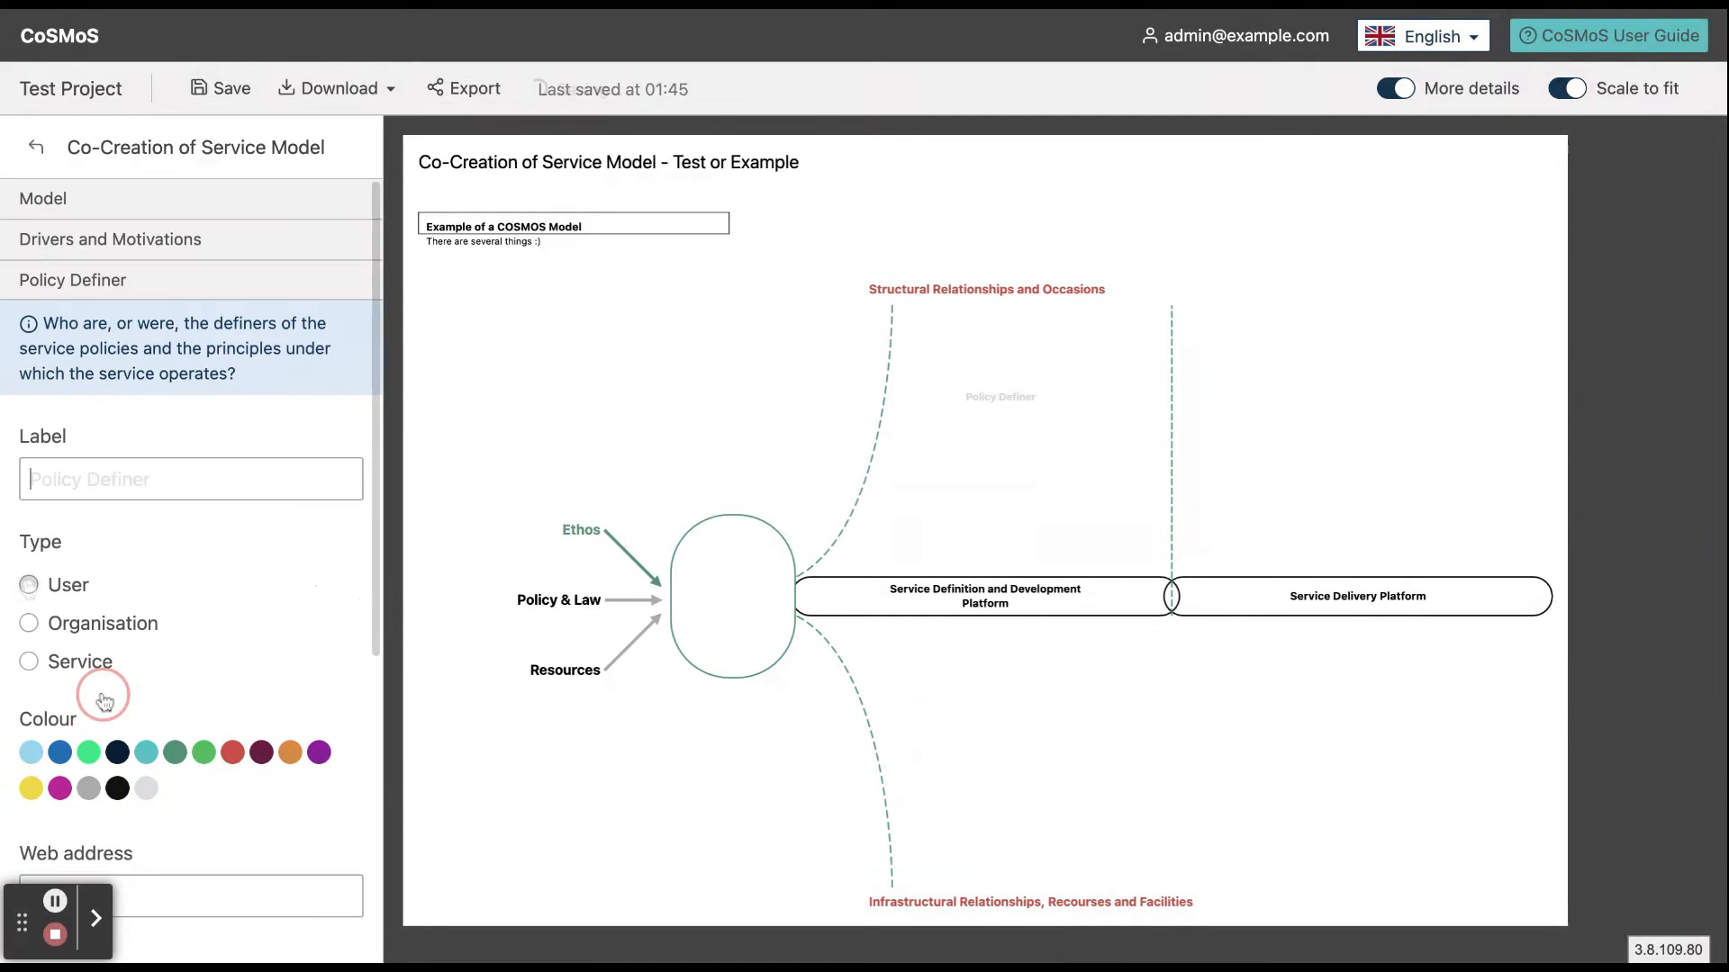
Step: Give the Policy Definer user the dark navy colour and continue to the Specifier and Designer section
click(117, 752)
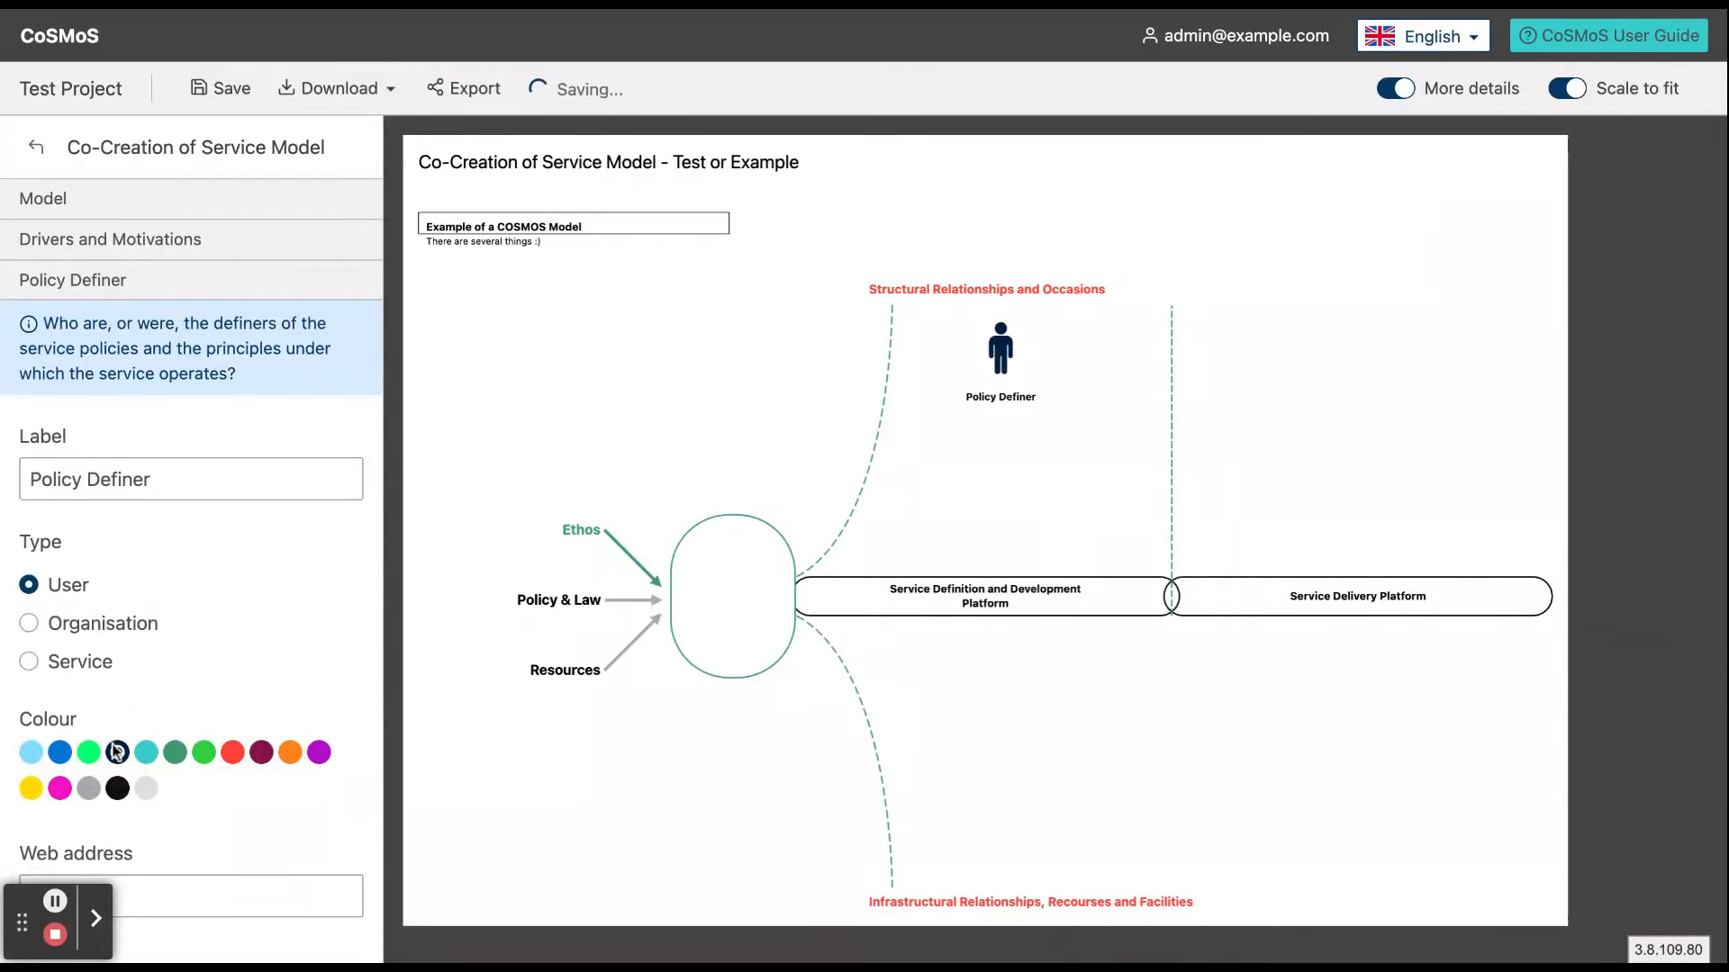
scroll(136, 683, down, 1)
scroll(137, 682, down, 3)
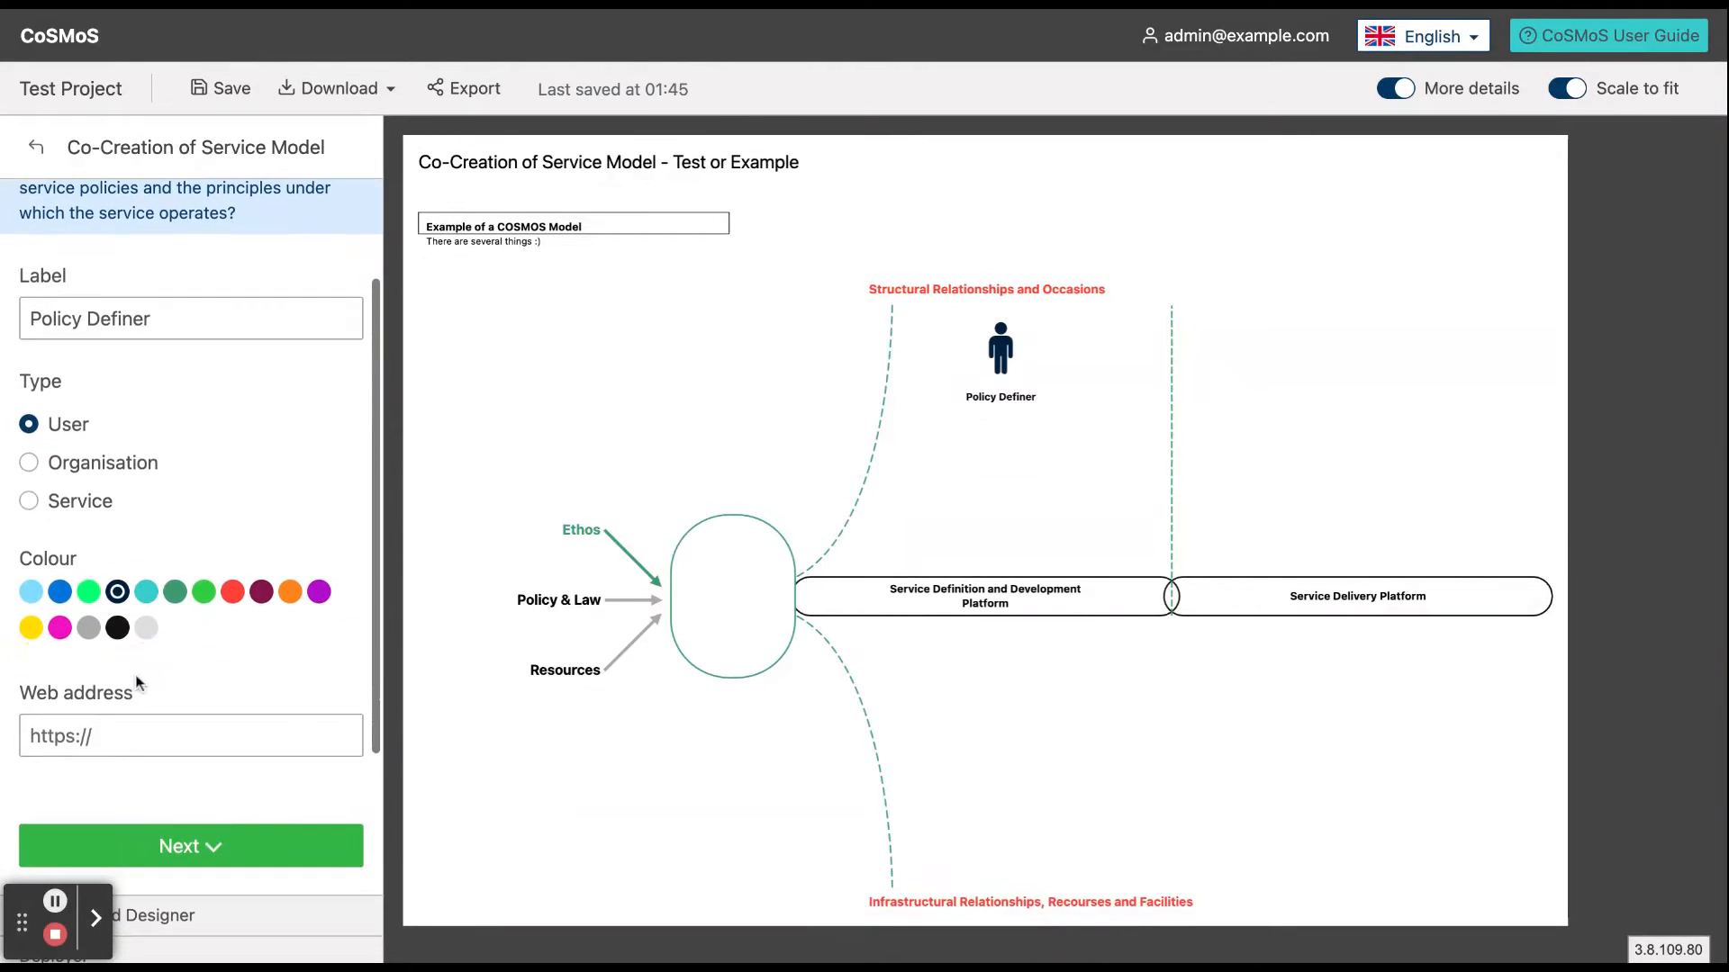
click(135, 841)
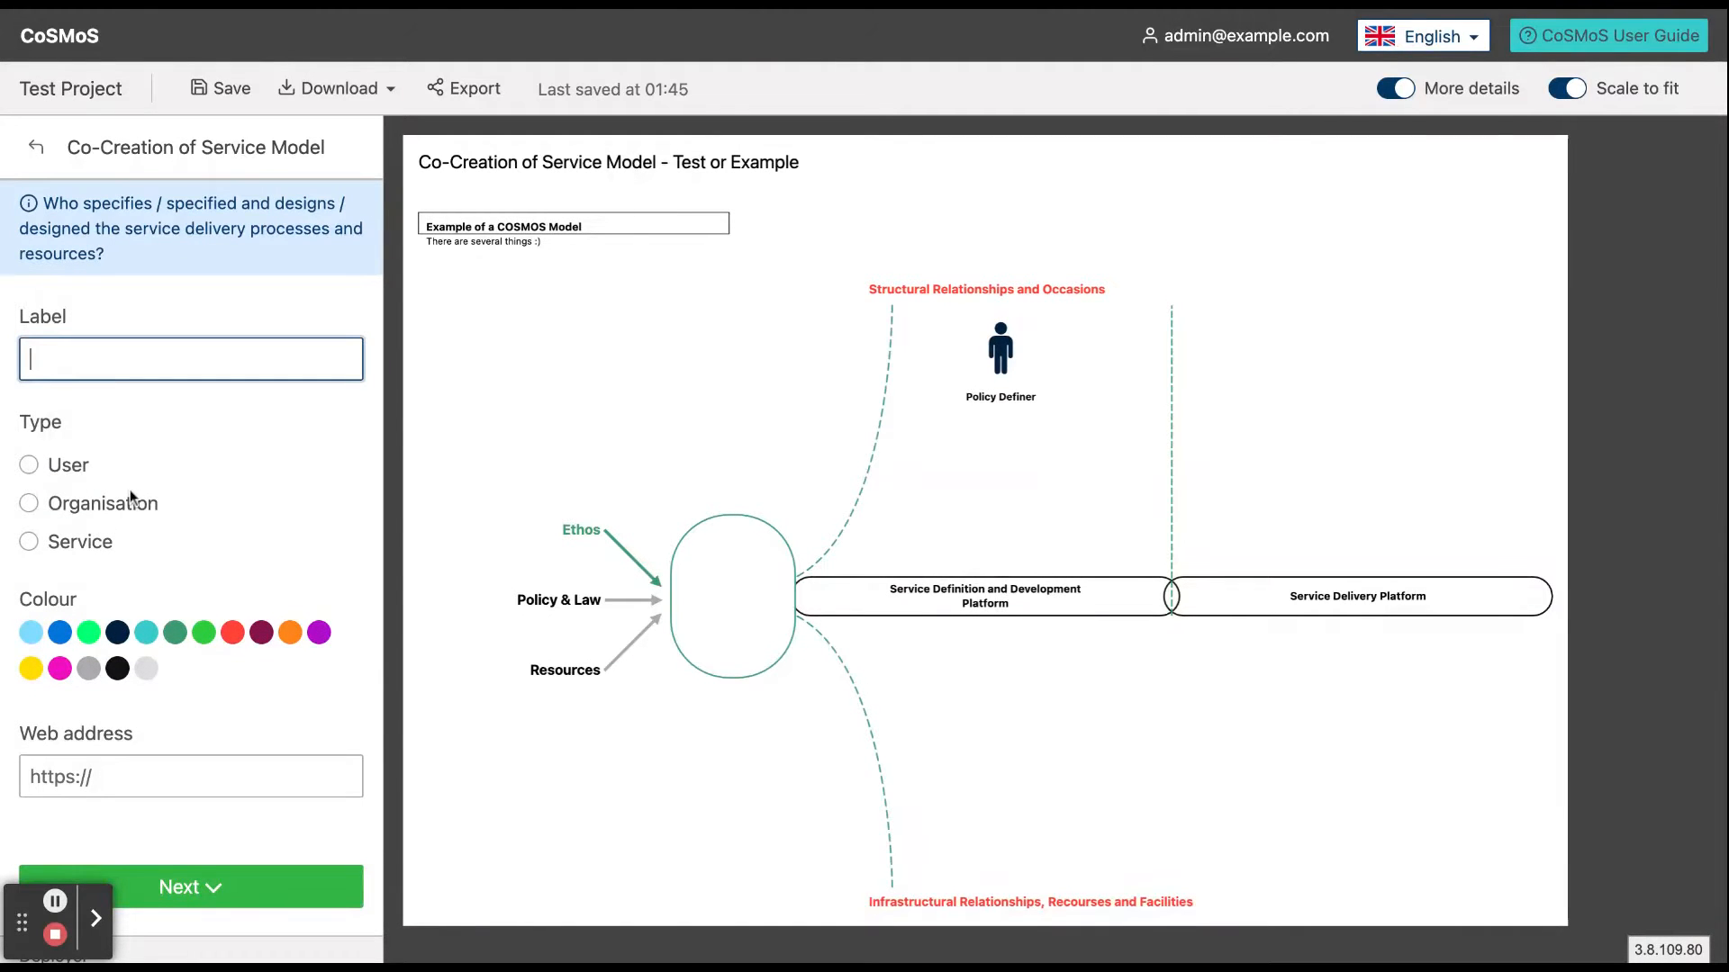
Step: Label the specifier and designer "Specifier", set its type to Organisation and colour it blue
scroll(130, 488, up, 2)
text(Specifier)
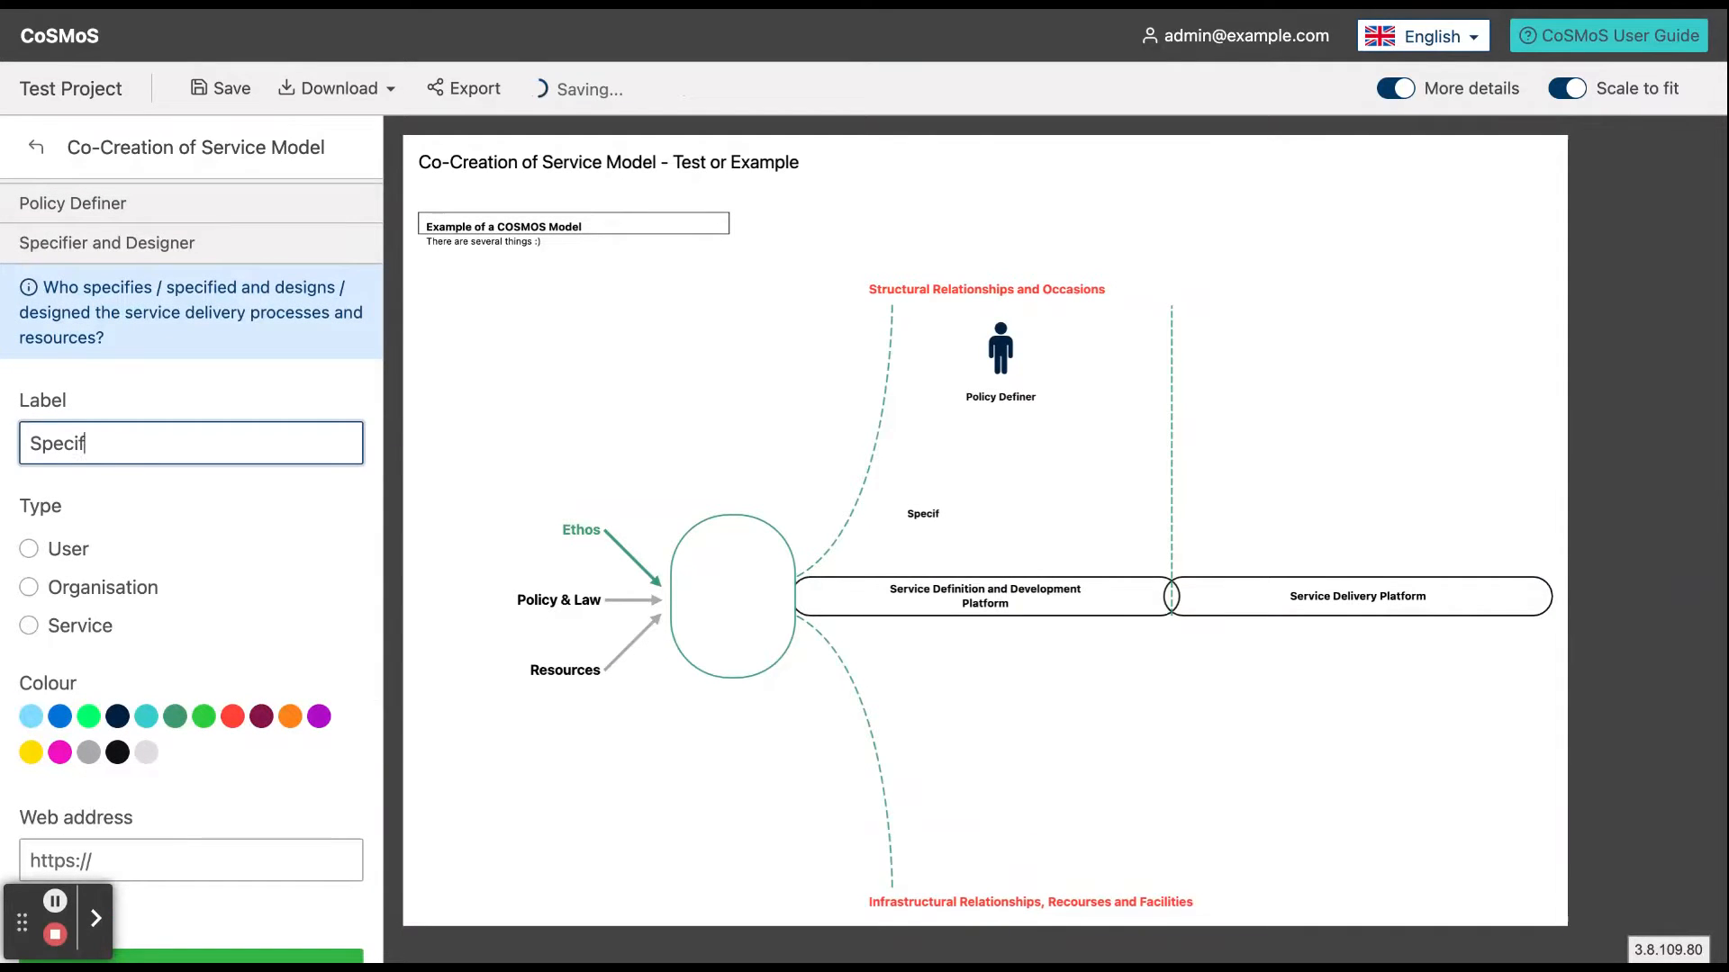
click(68, 593)
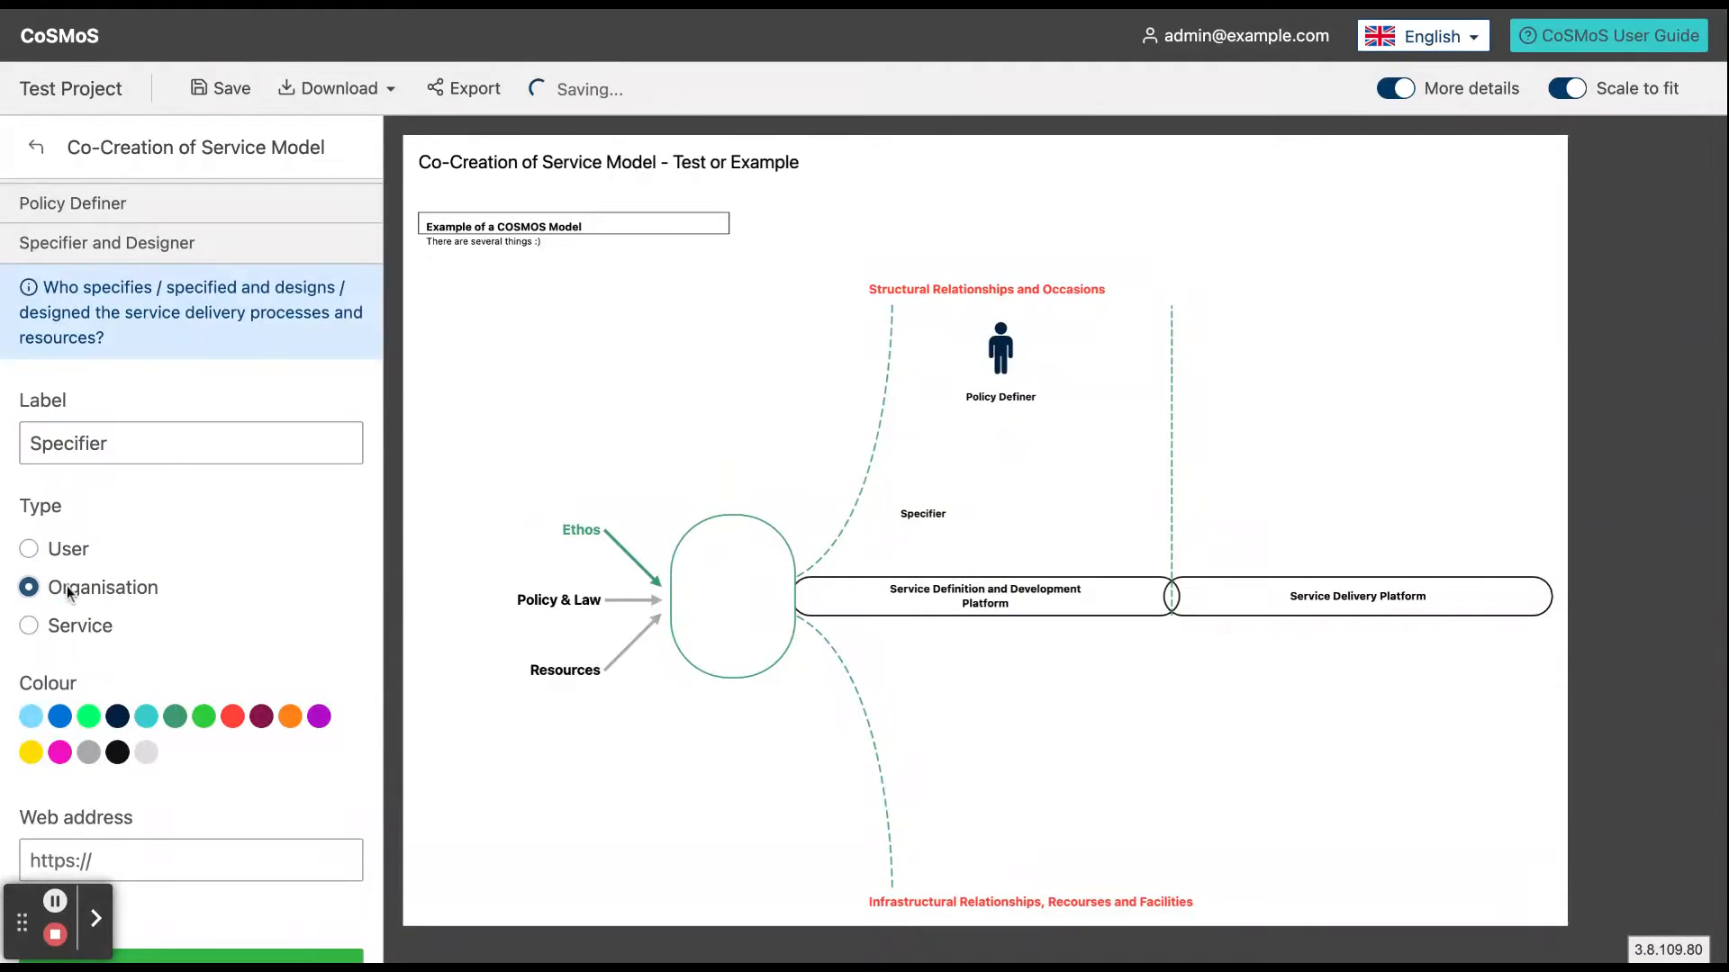
click(60, 715)
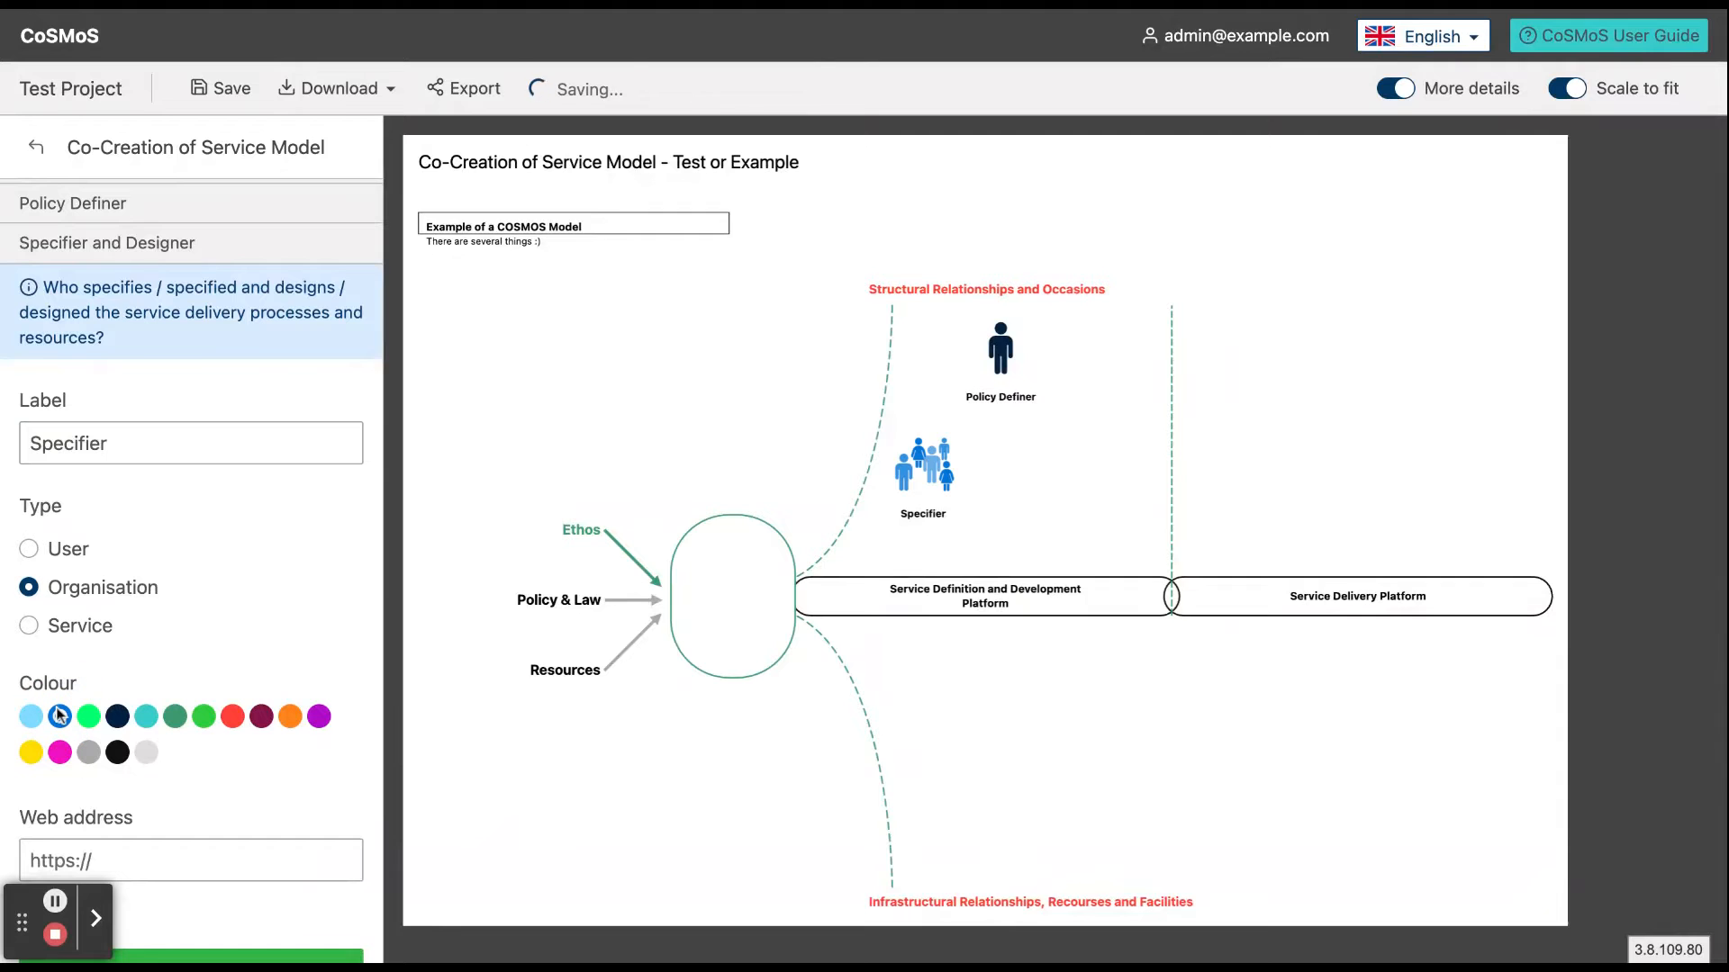
scroll(72, 733, down, 1)
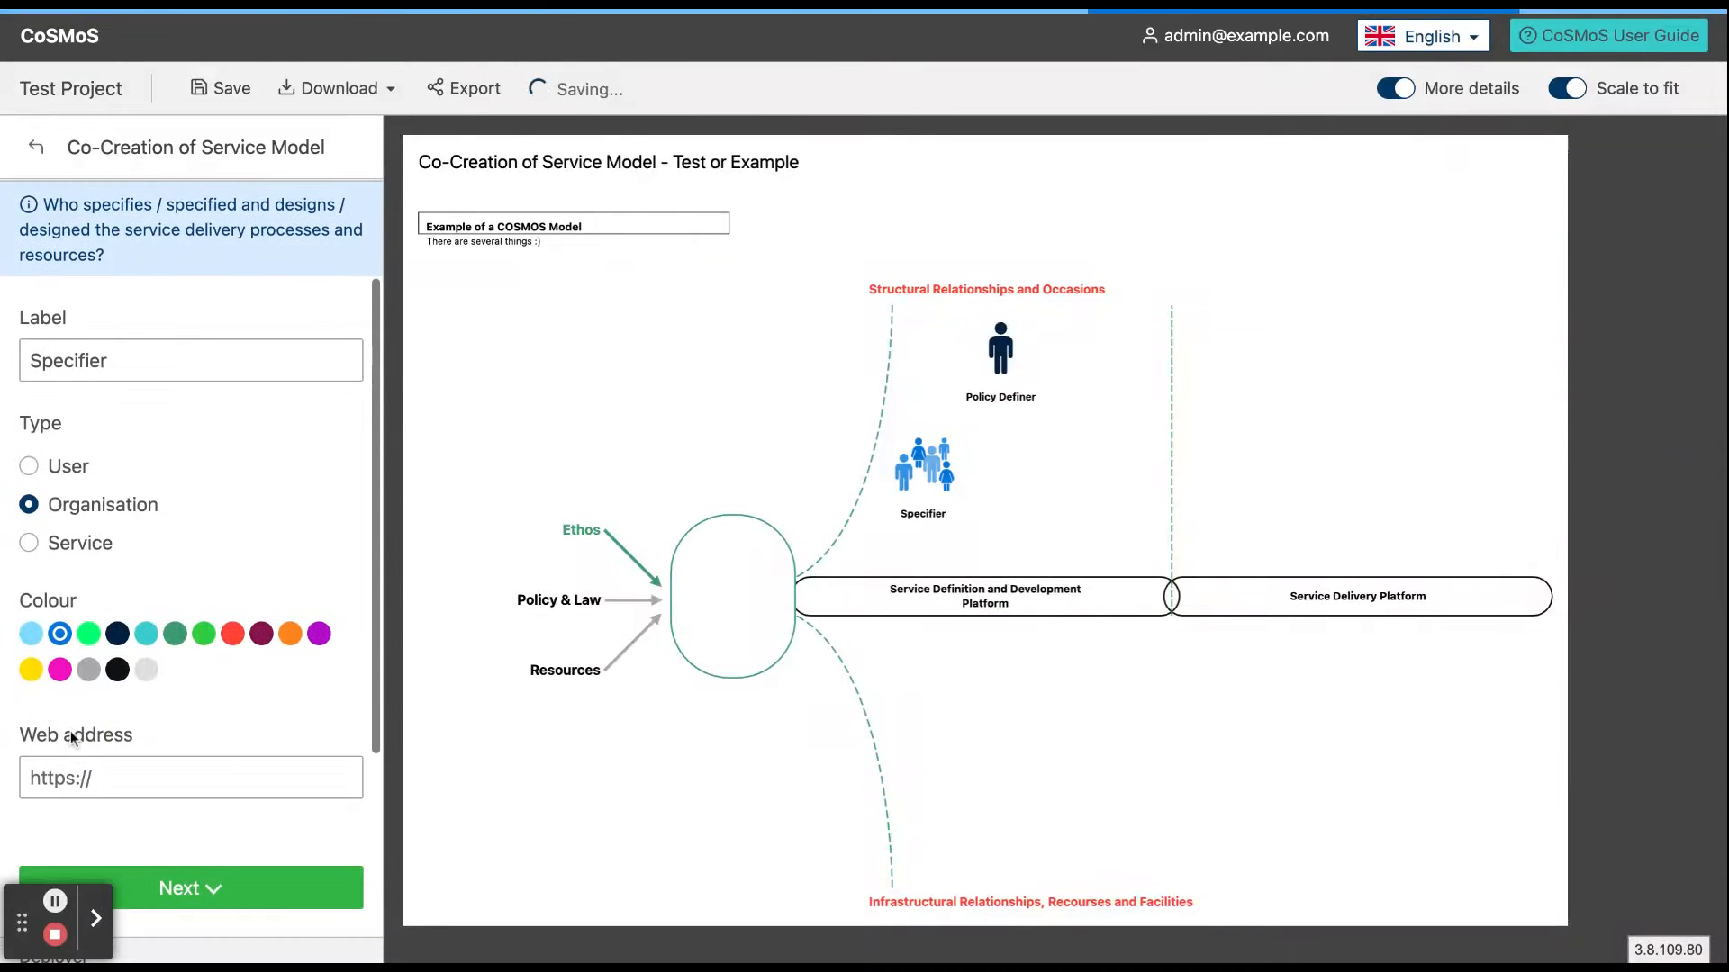
click(104, 775)
text(https:)
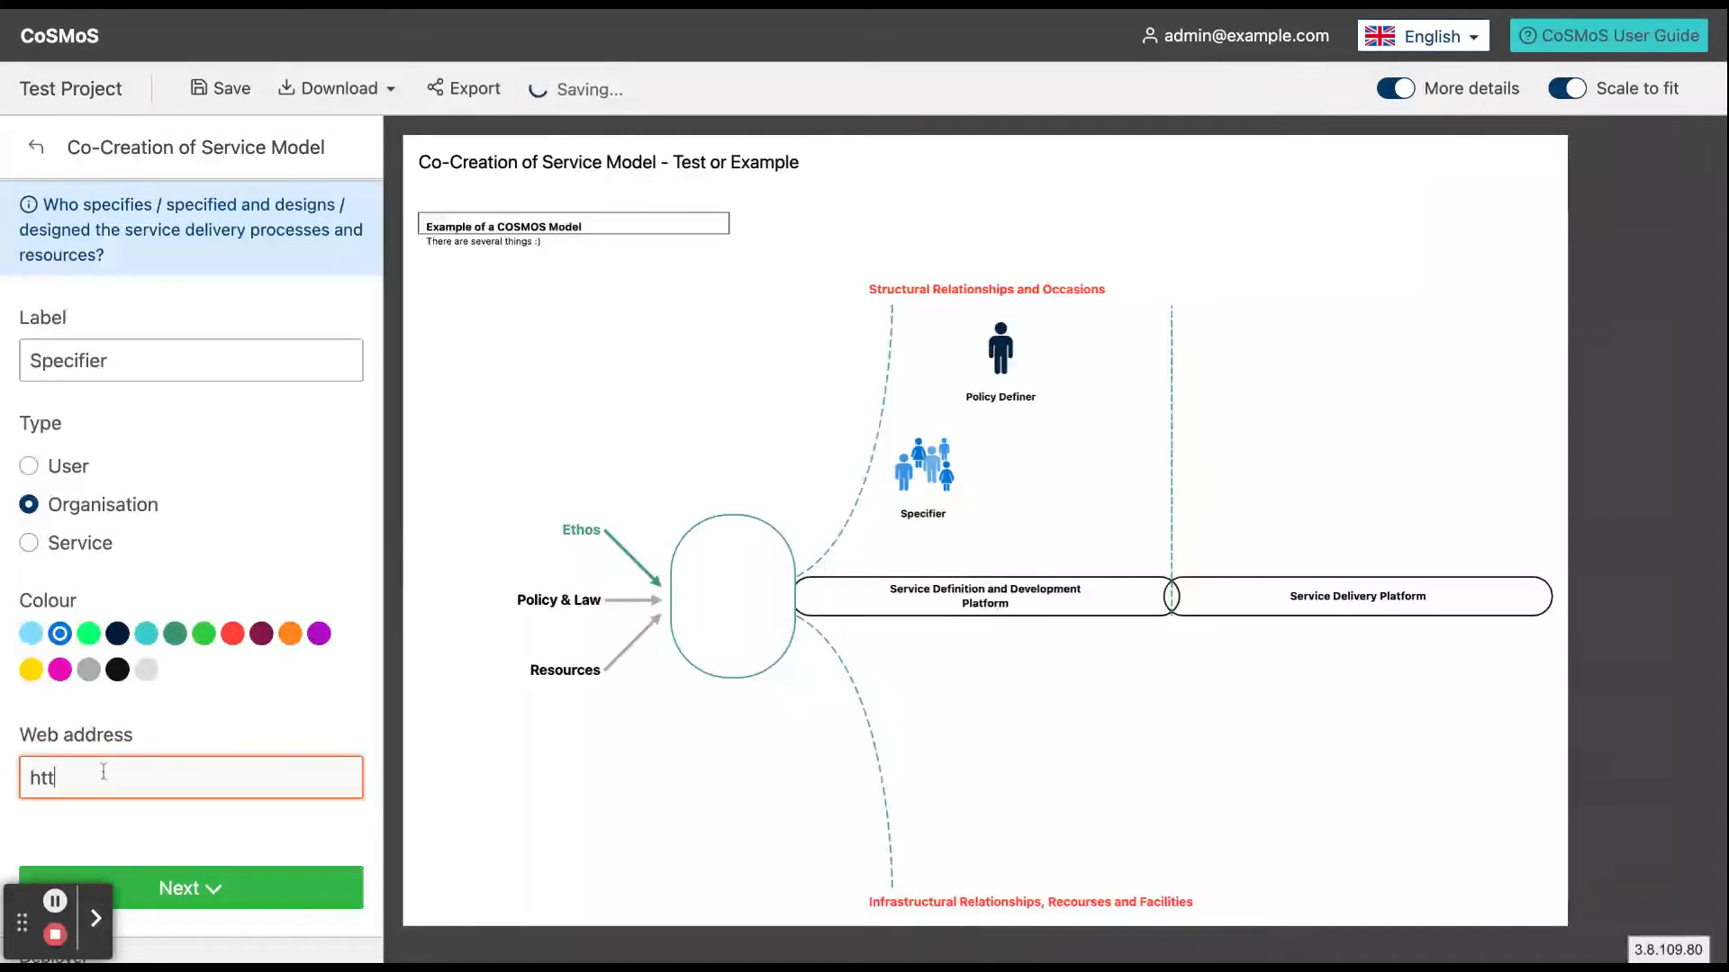
text(//www.)
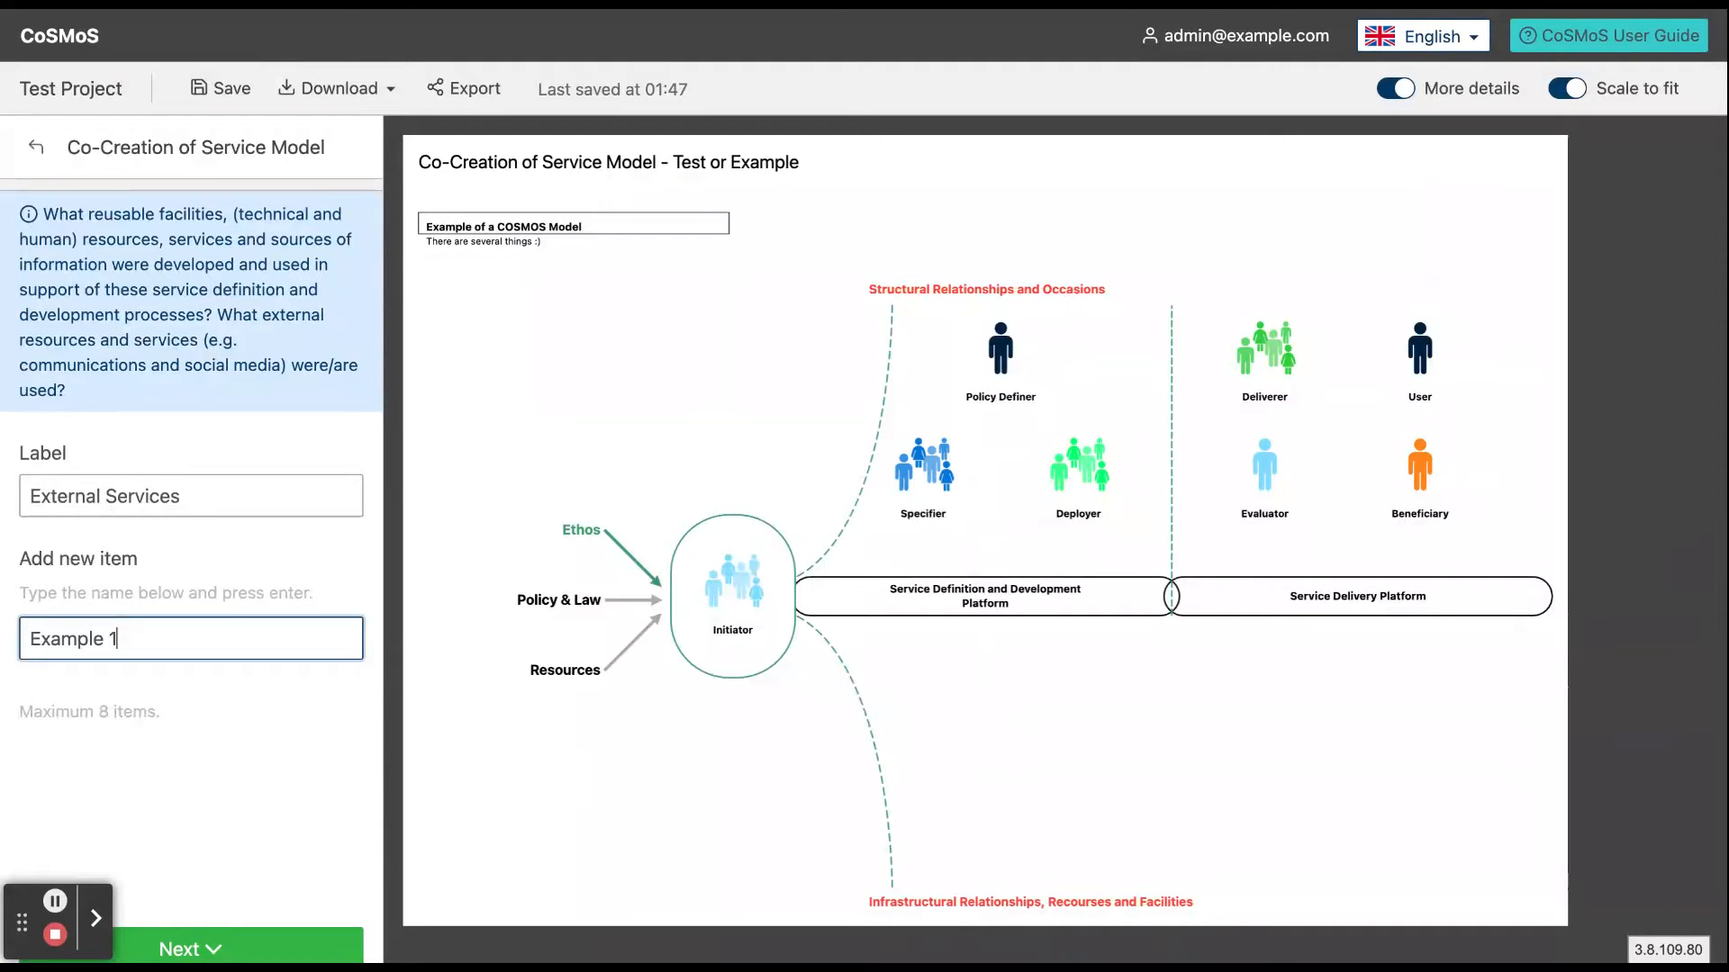
Step: Add the item "Example Number 1" to External Services and move it above "Example Number 2"
text(Ex)
text(ample )
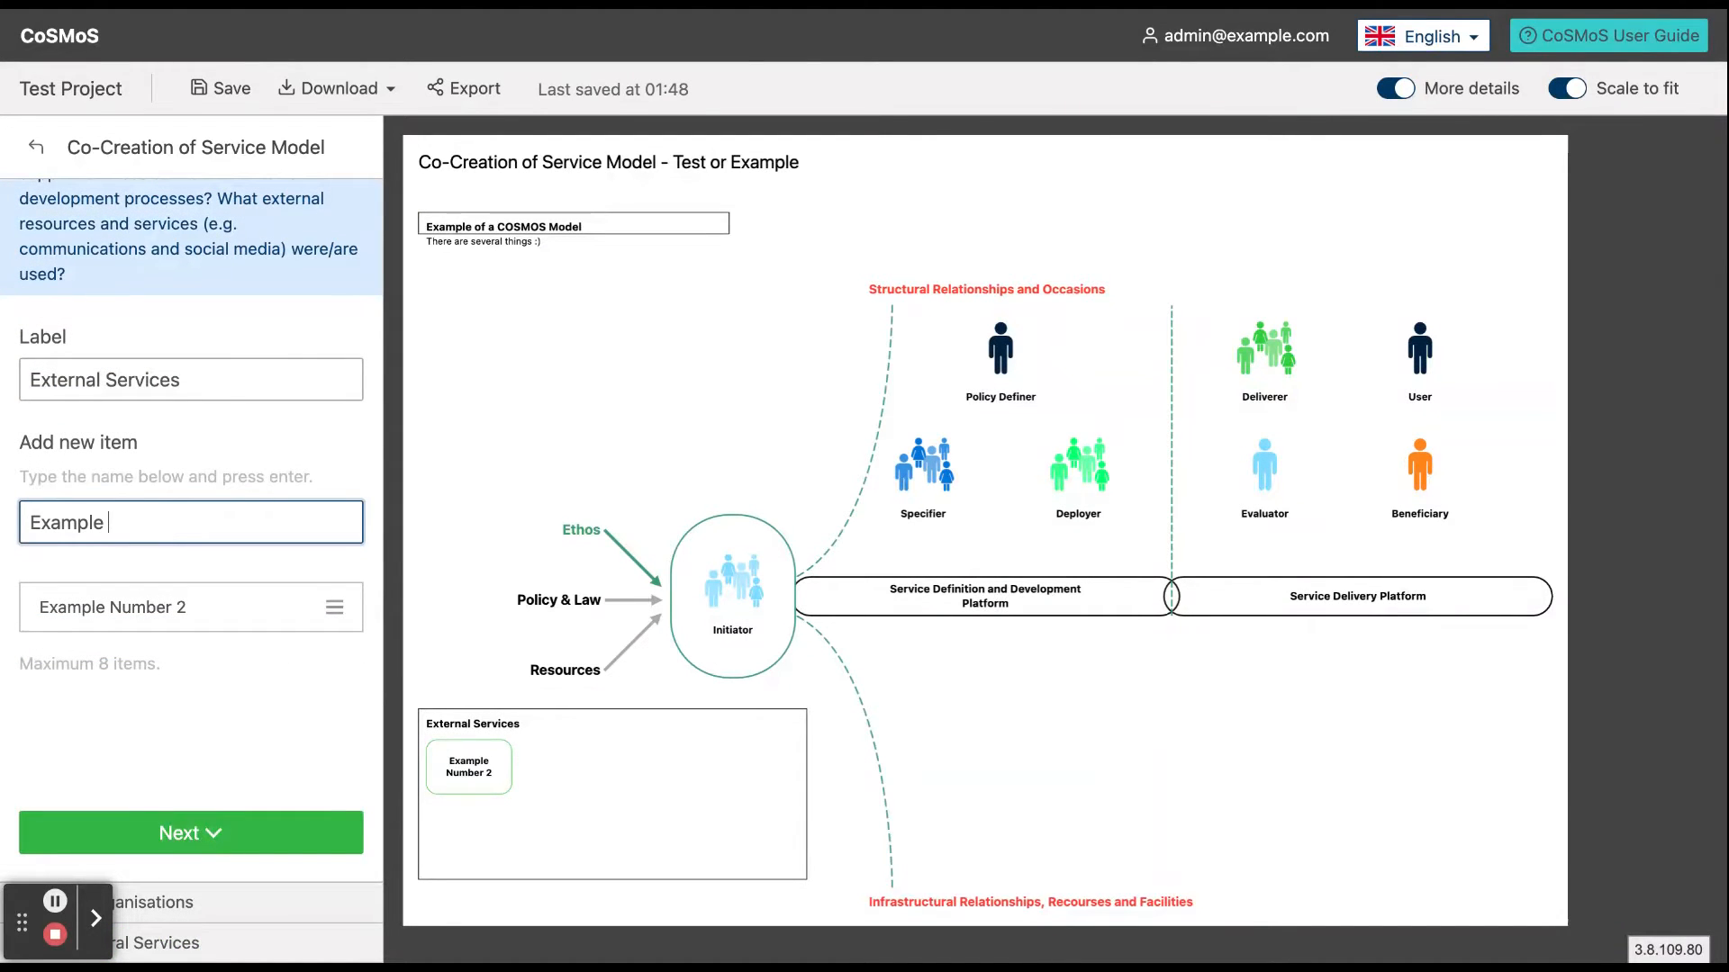
text(Num)
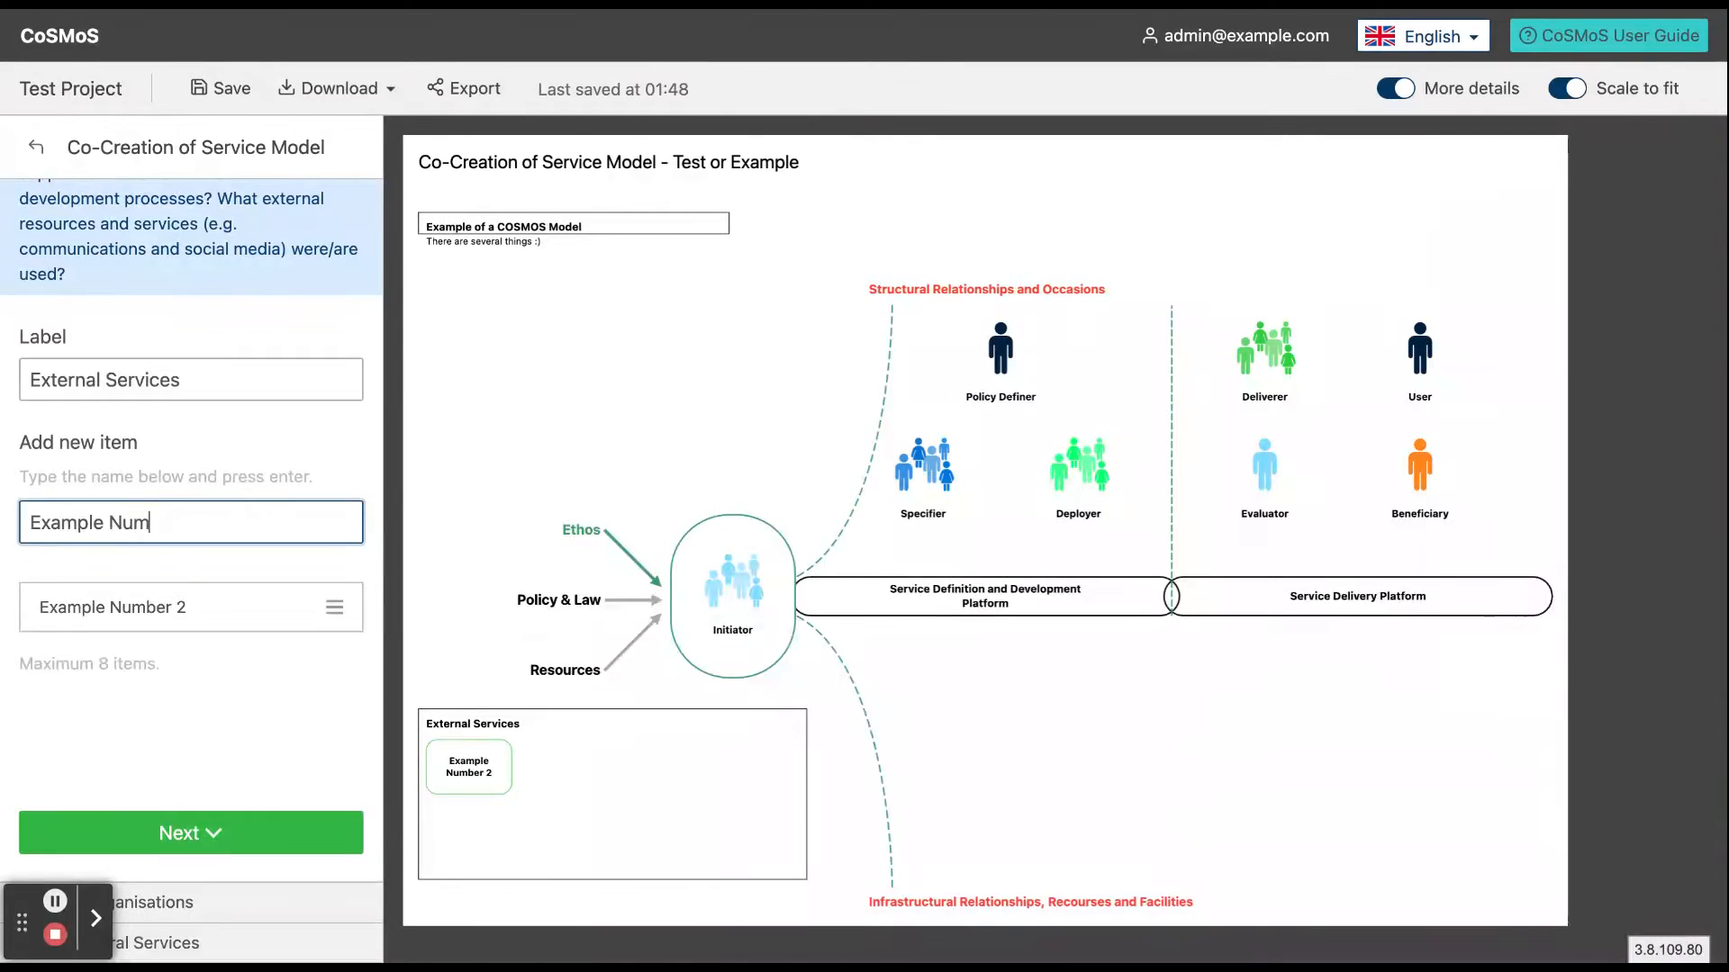
text(ber 1)
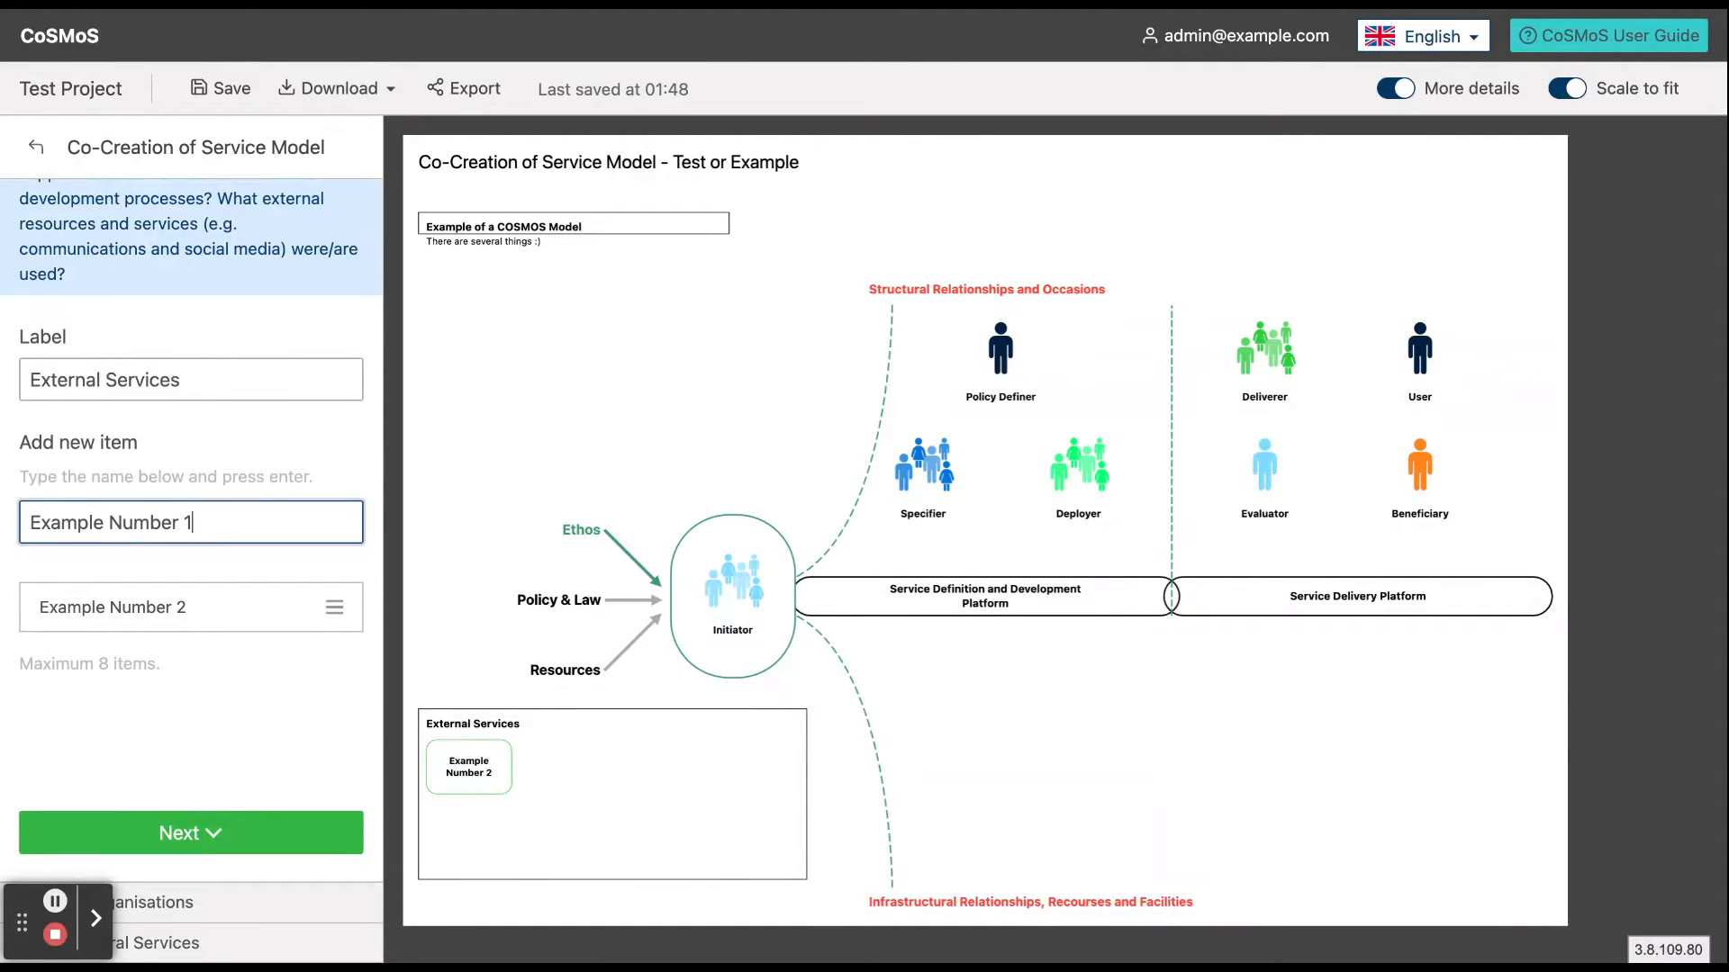
key(Return)
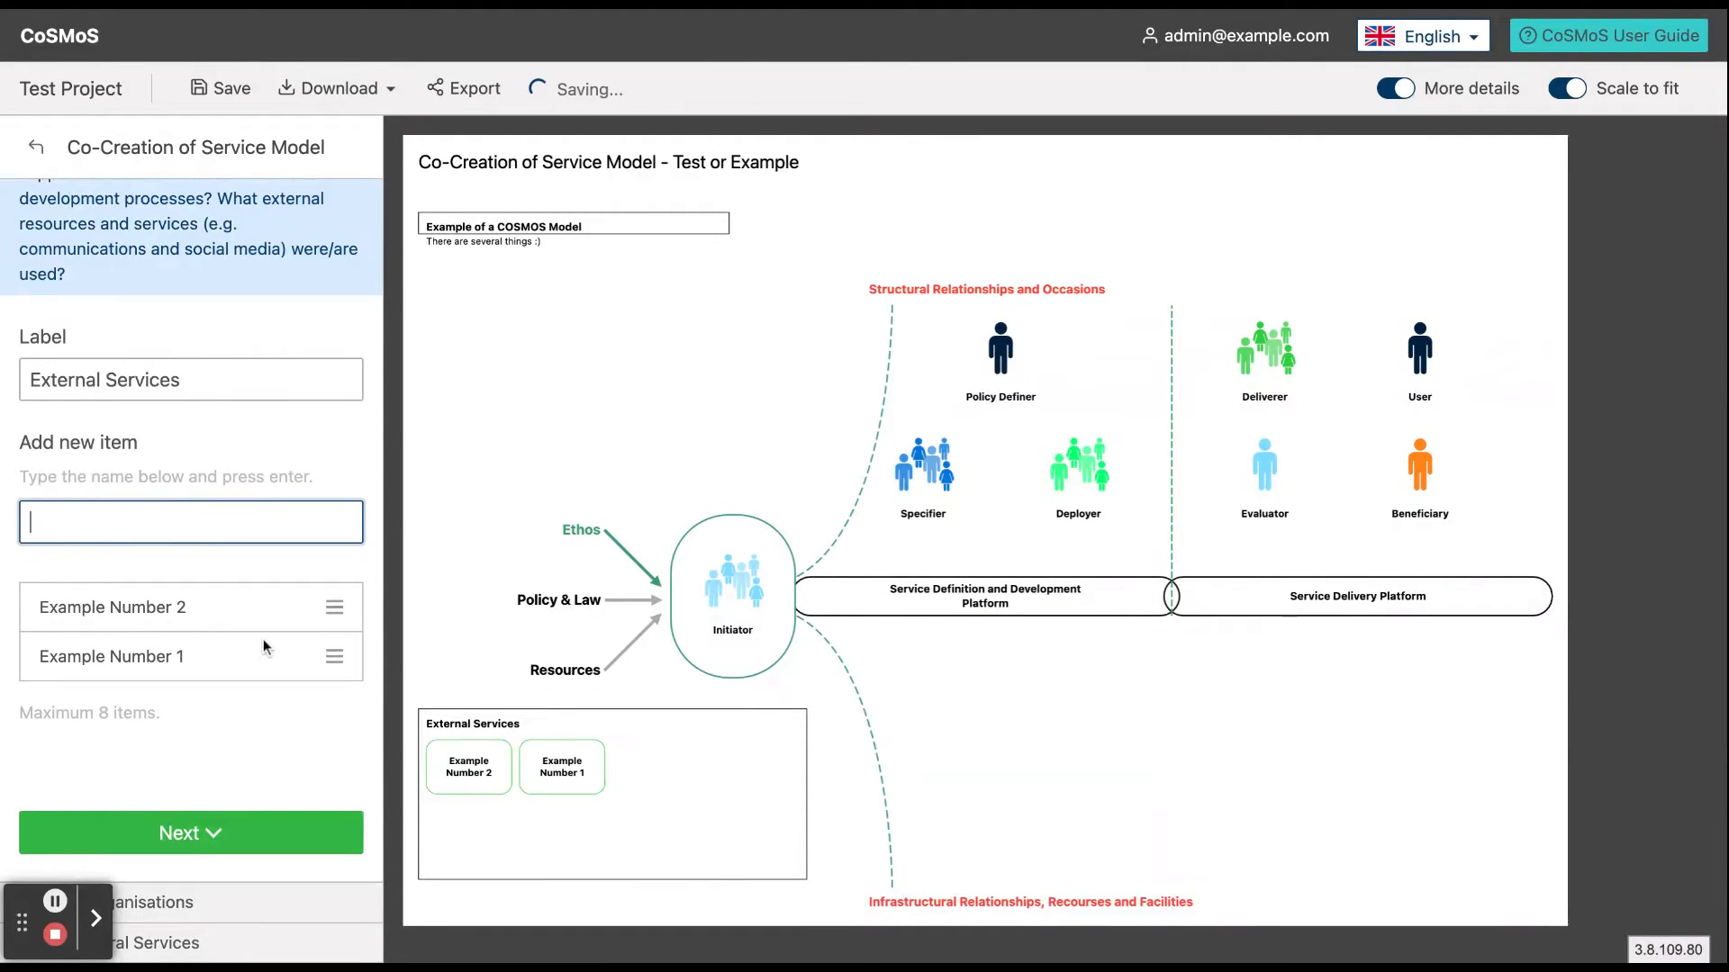
drag(334, 659, 335, 602)
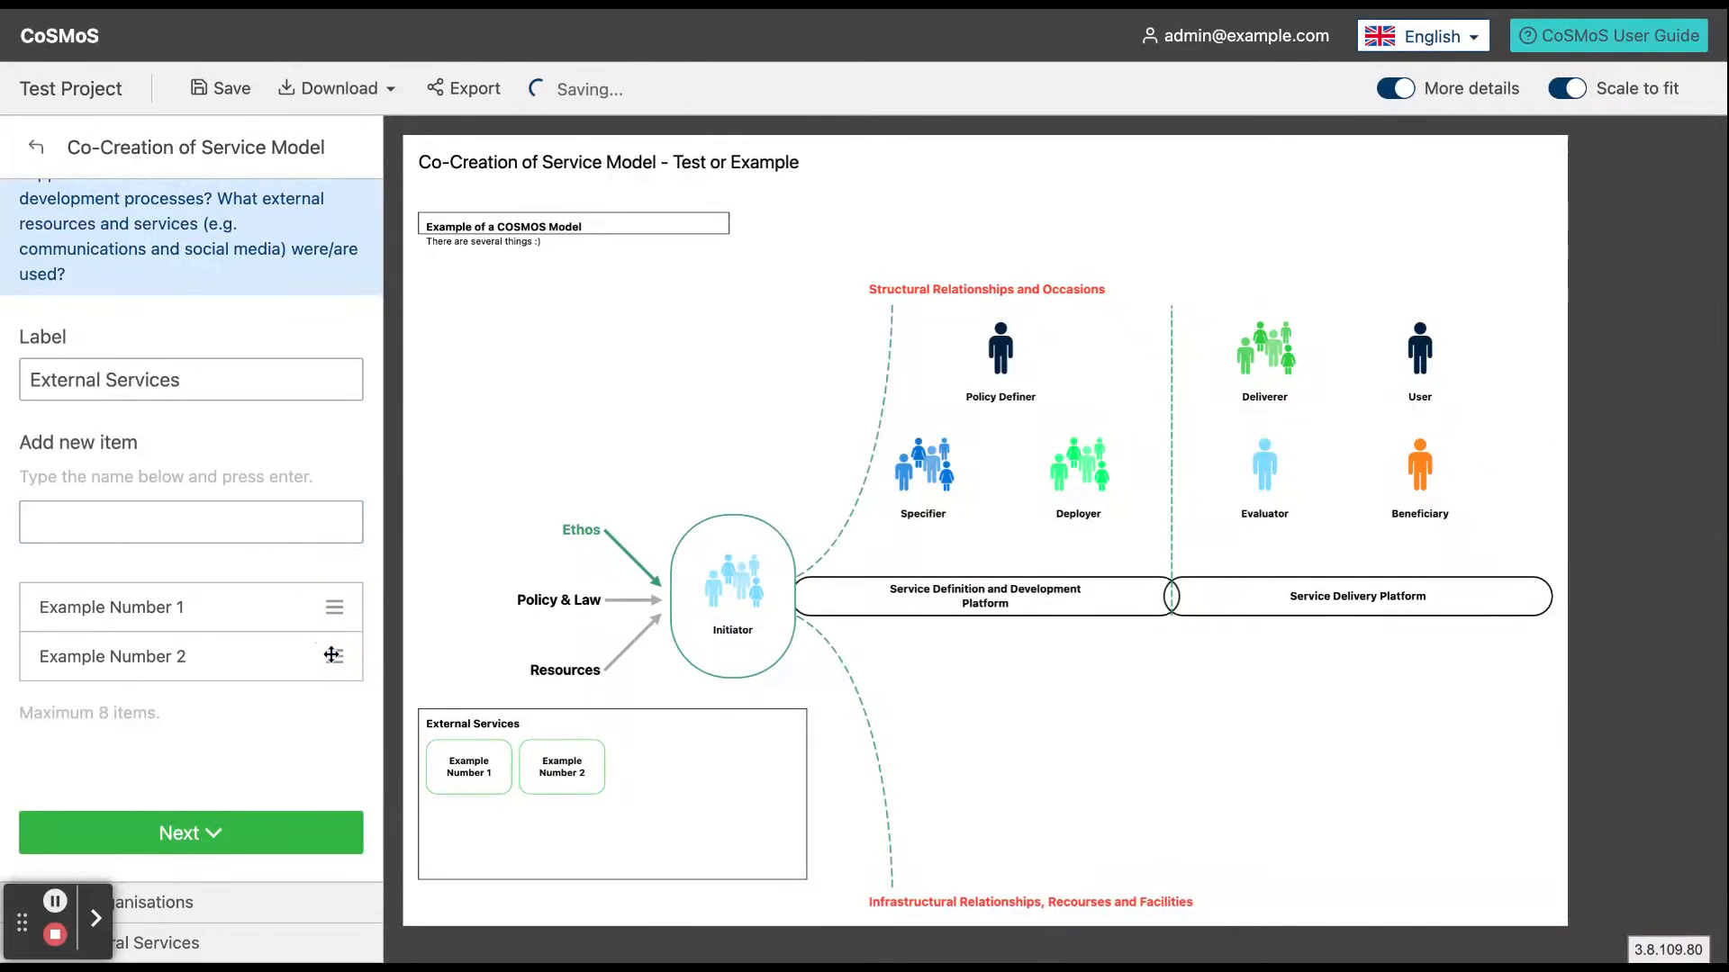
Step: Label the outside stakeholders group "External Organisations" and get ready to add a new item to it
click(175, 423)
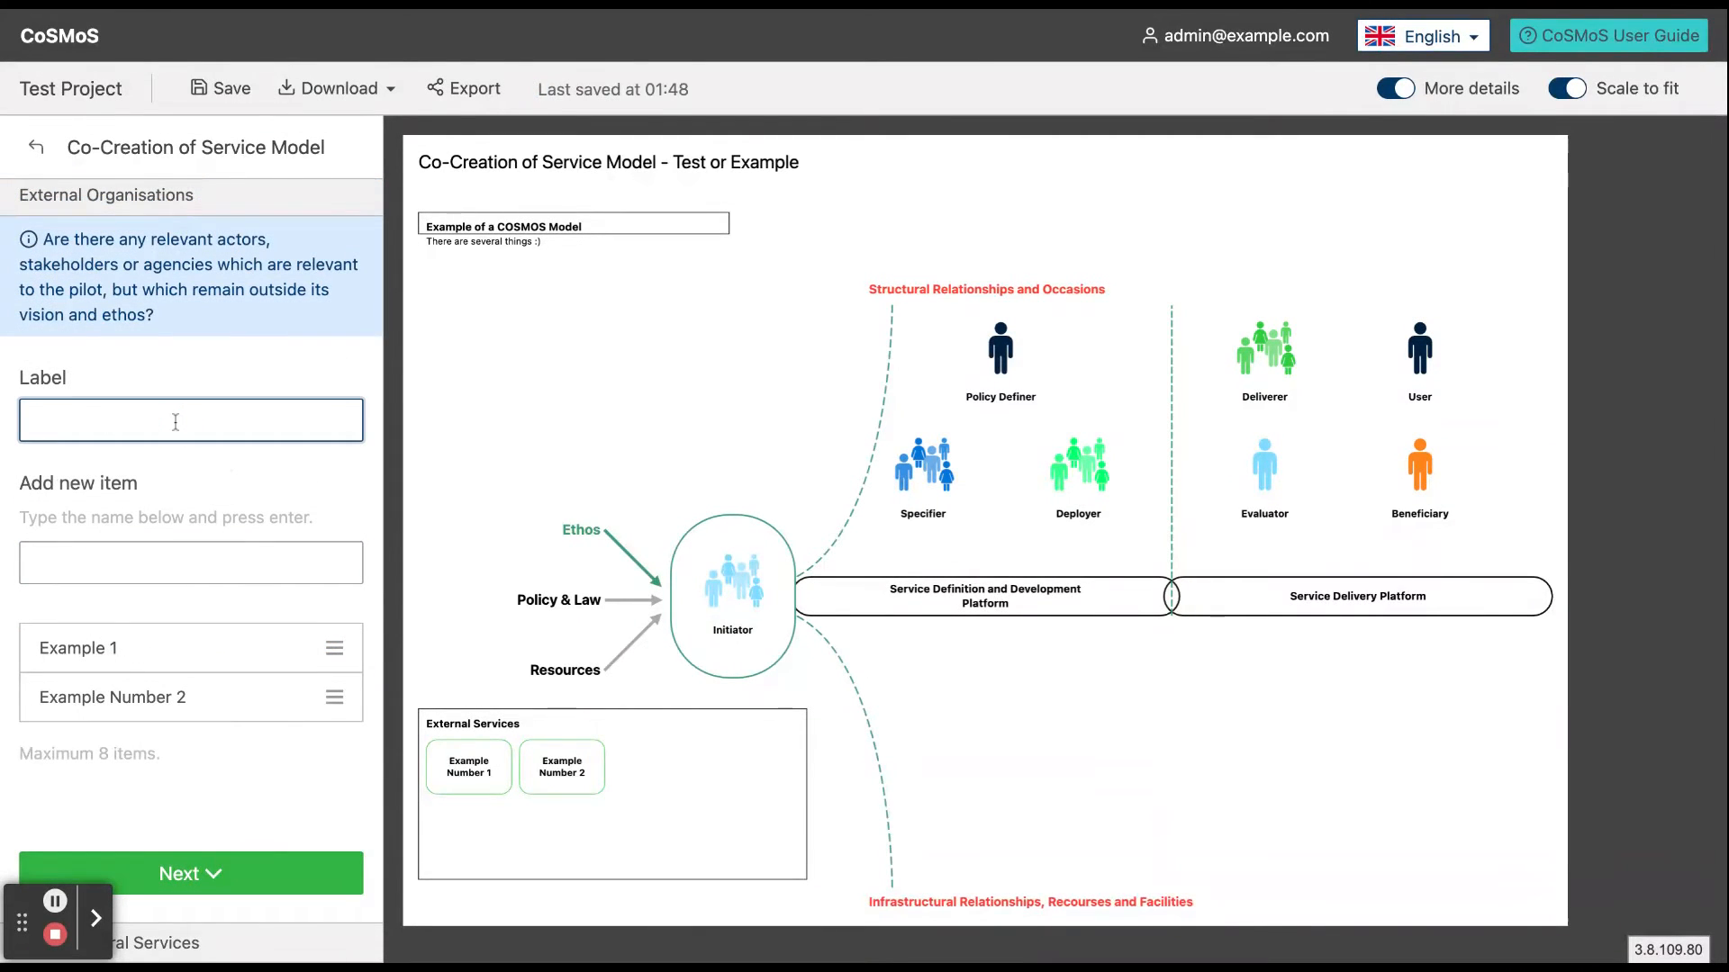
text(External O)
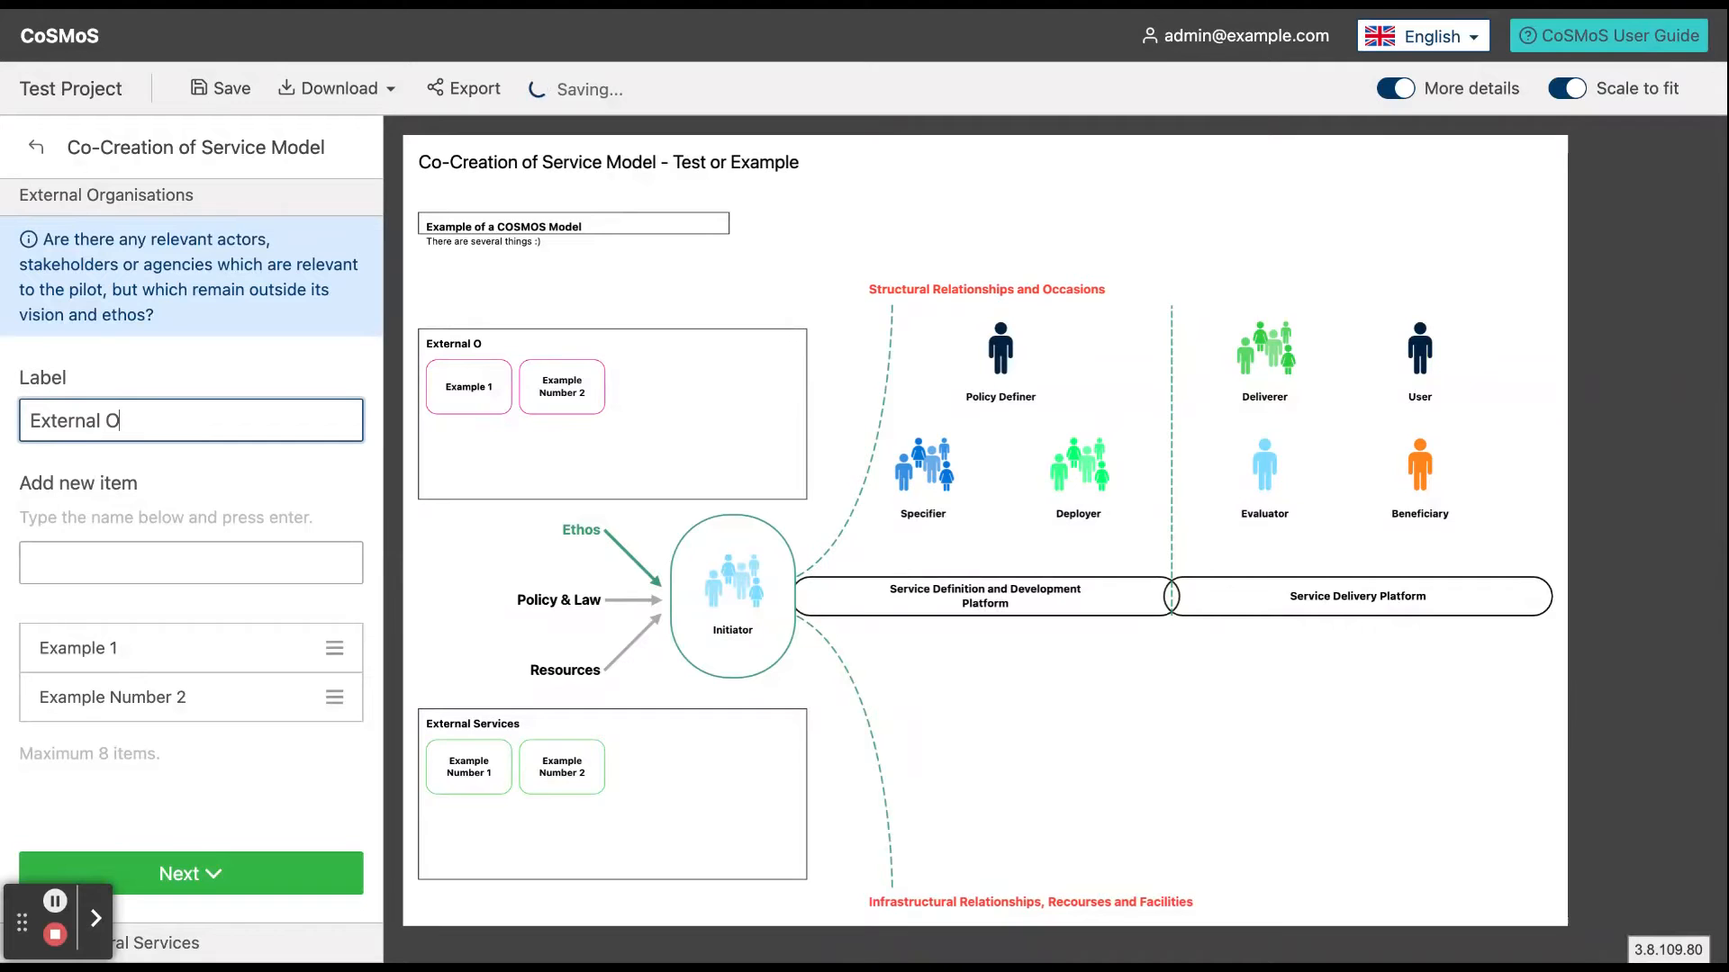
text(rganisations)
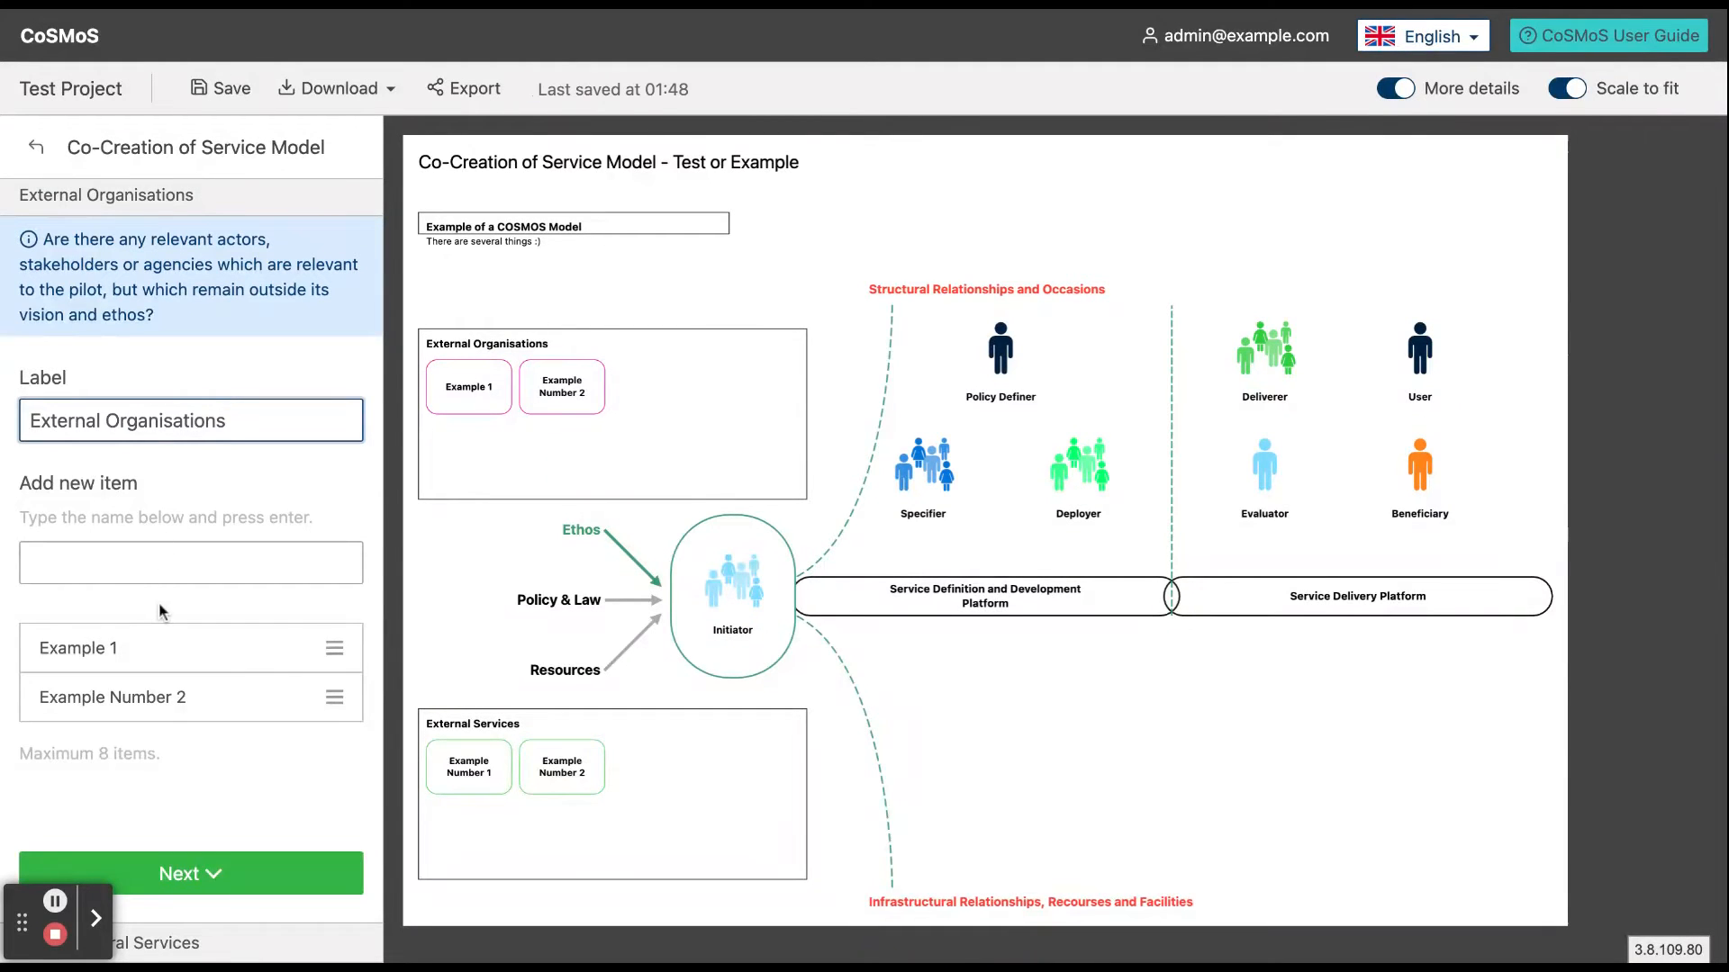
click(159, 571)
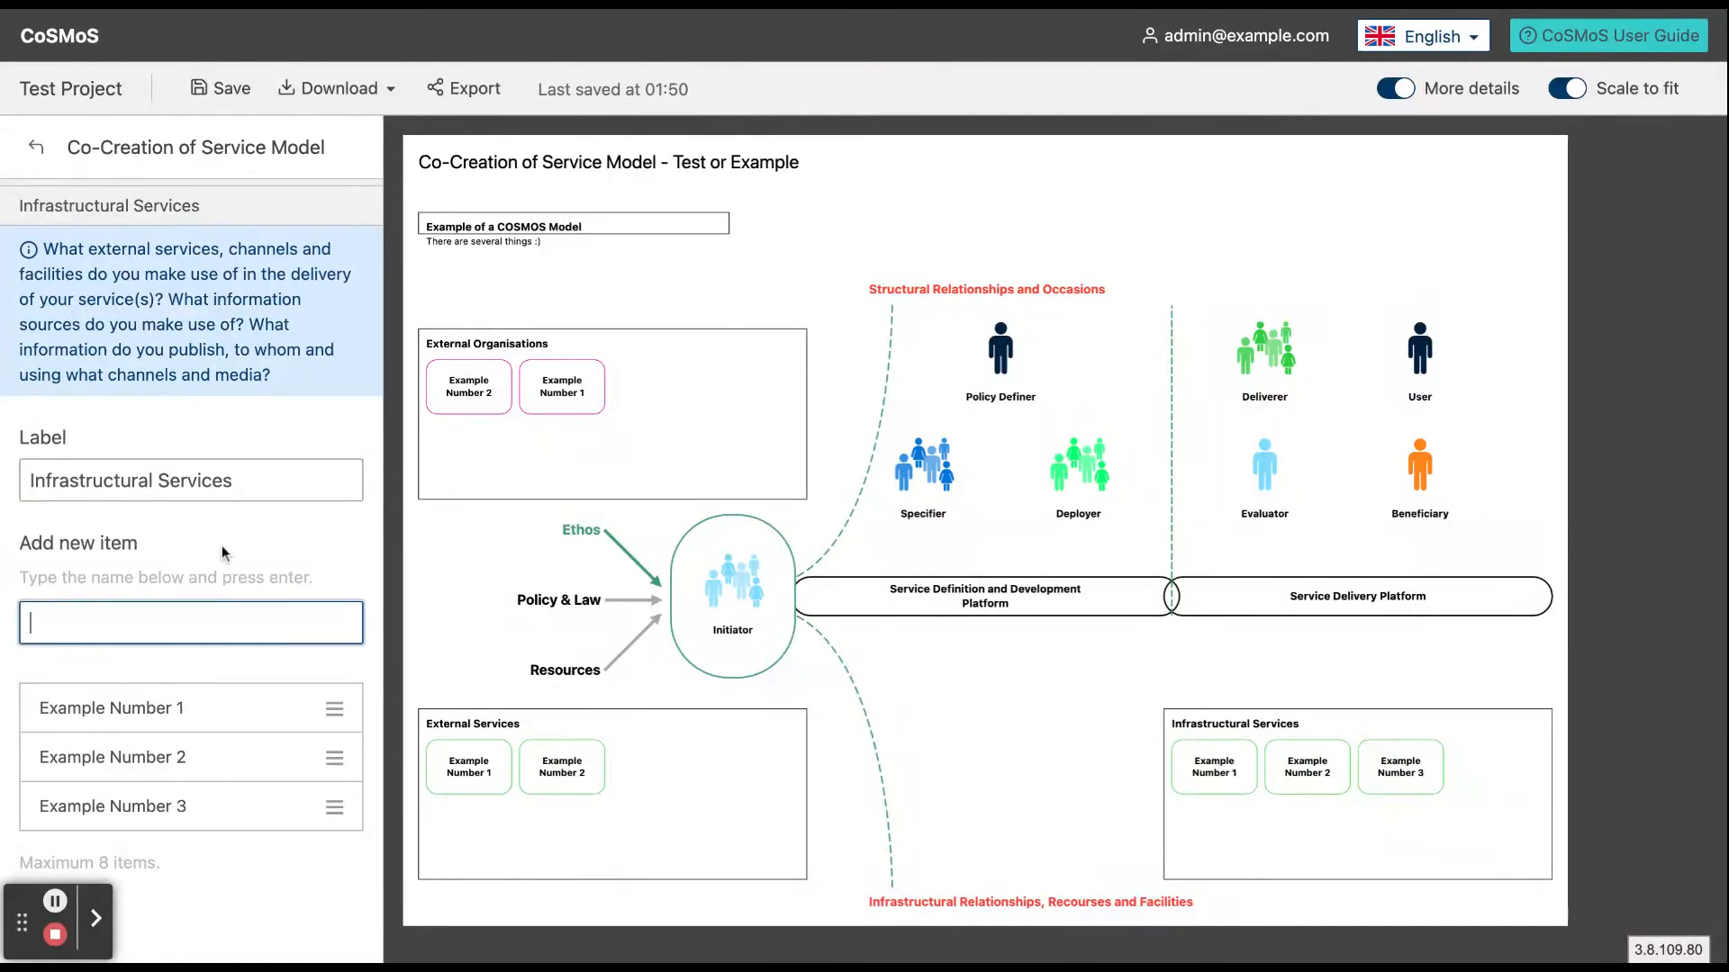
Step: Look at the download formats offered for the model without downloading anything
click(364, 106)
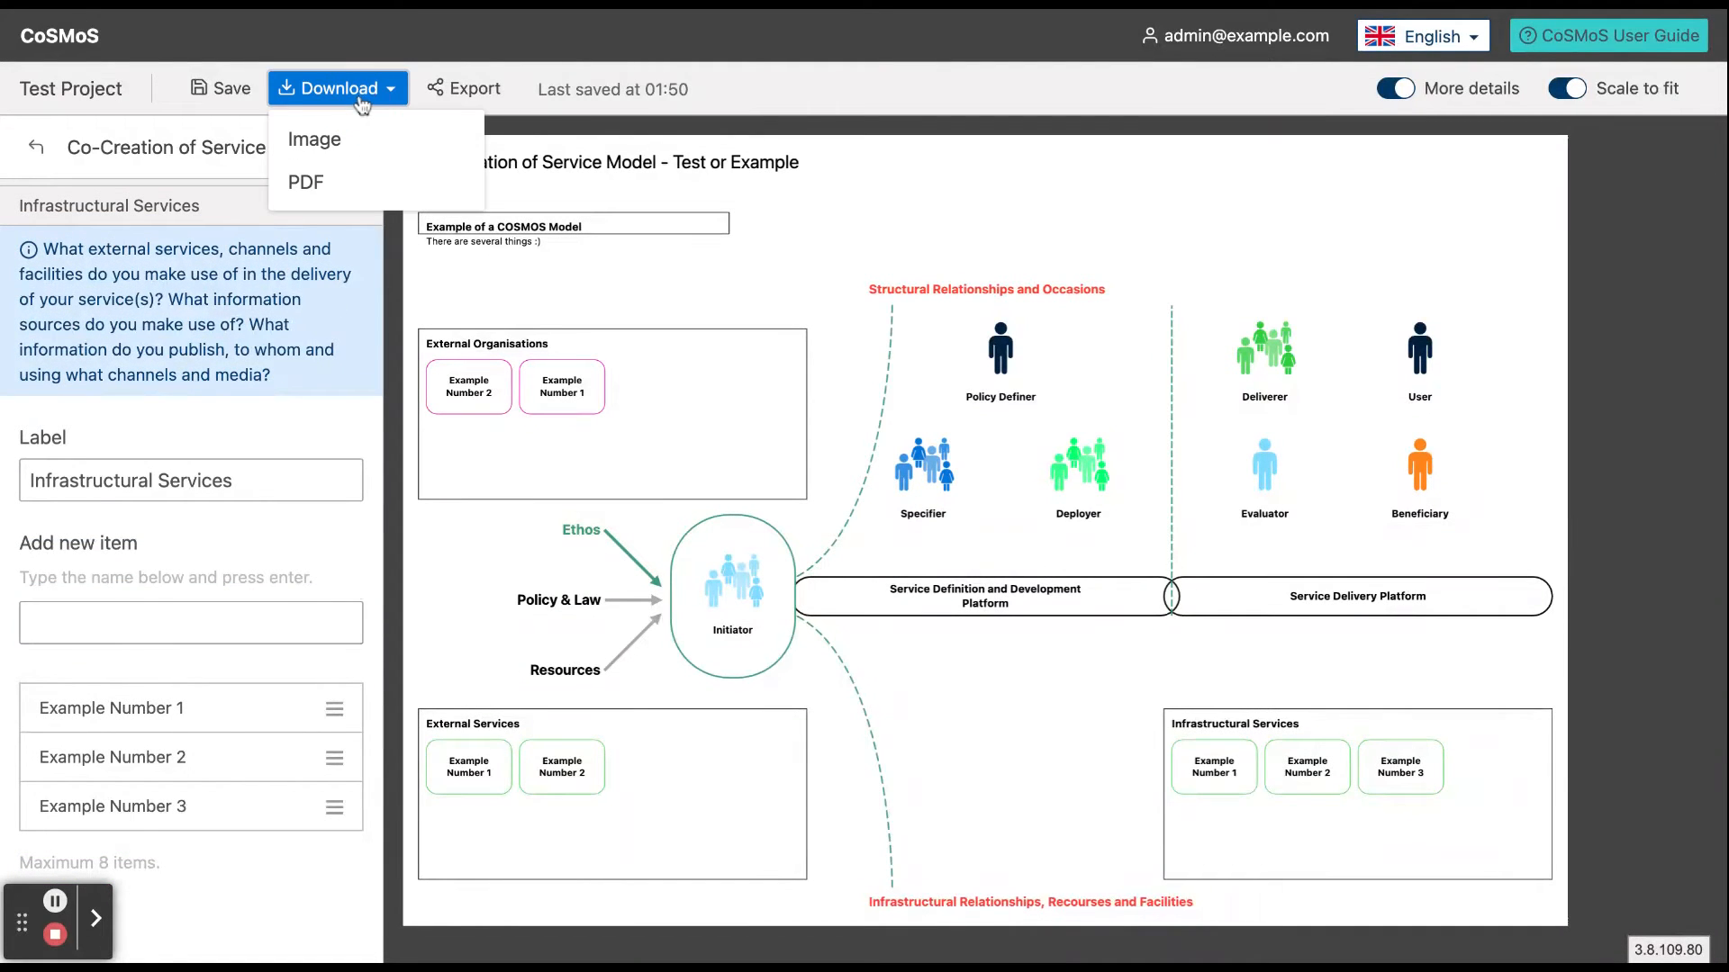
click(483, 288)
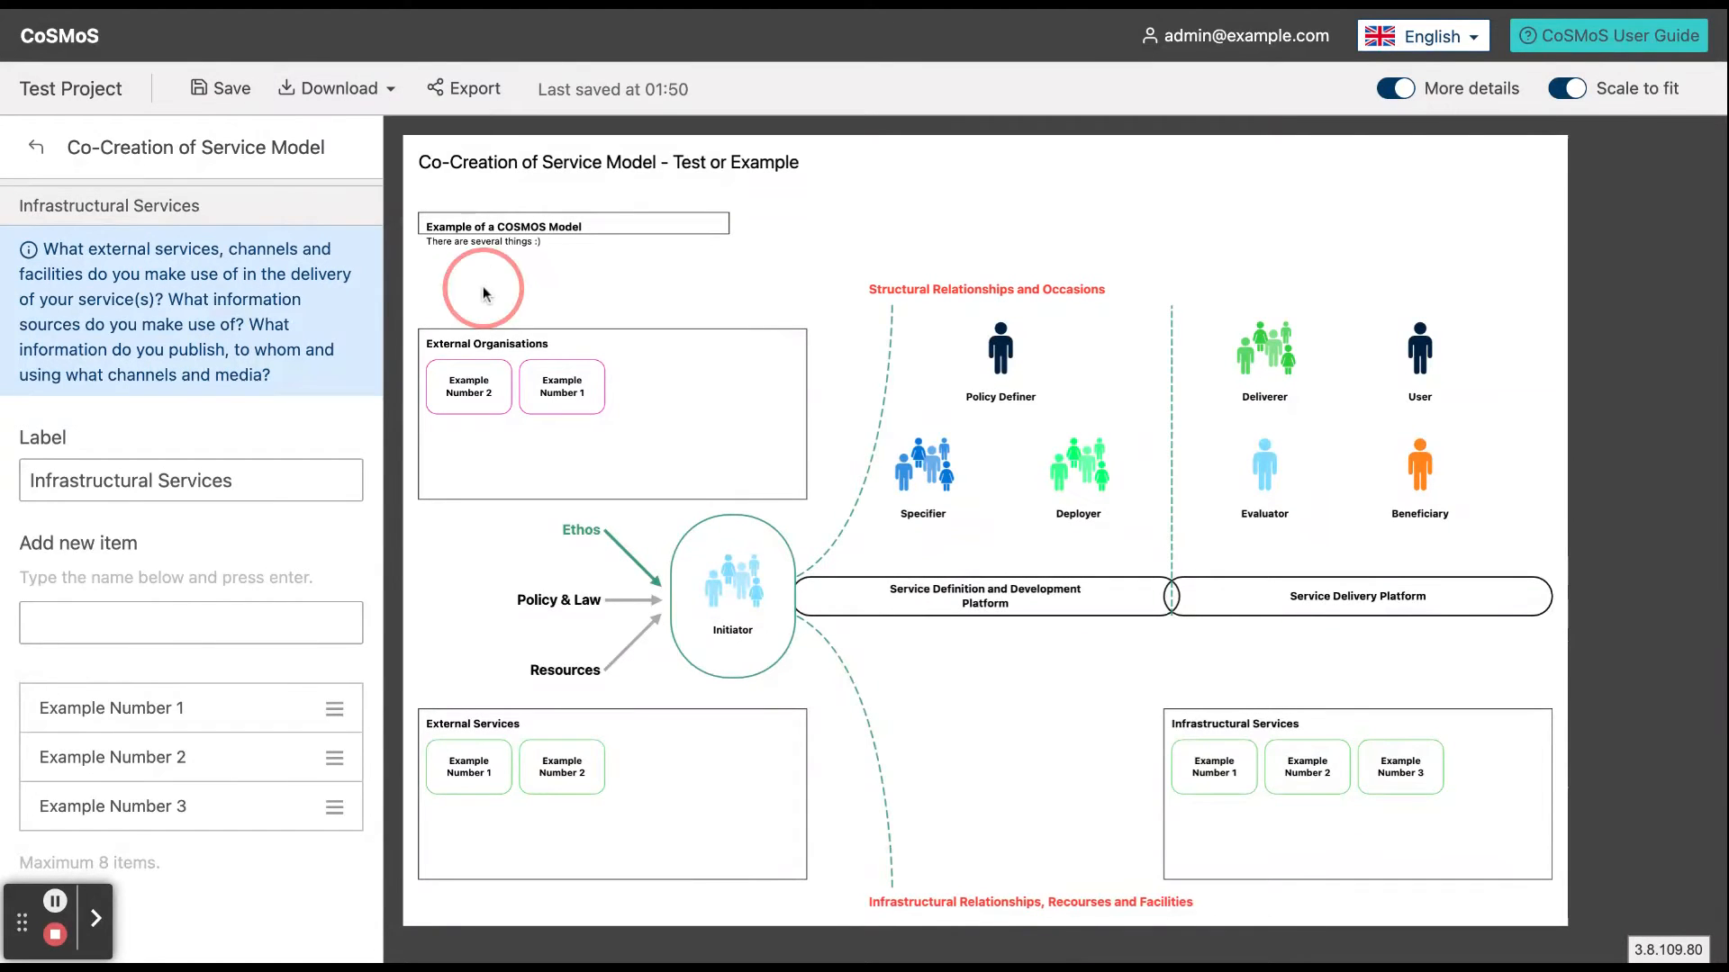
Step: Save the project and return to its list of models
click(223, 87)
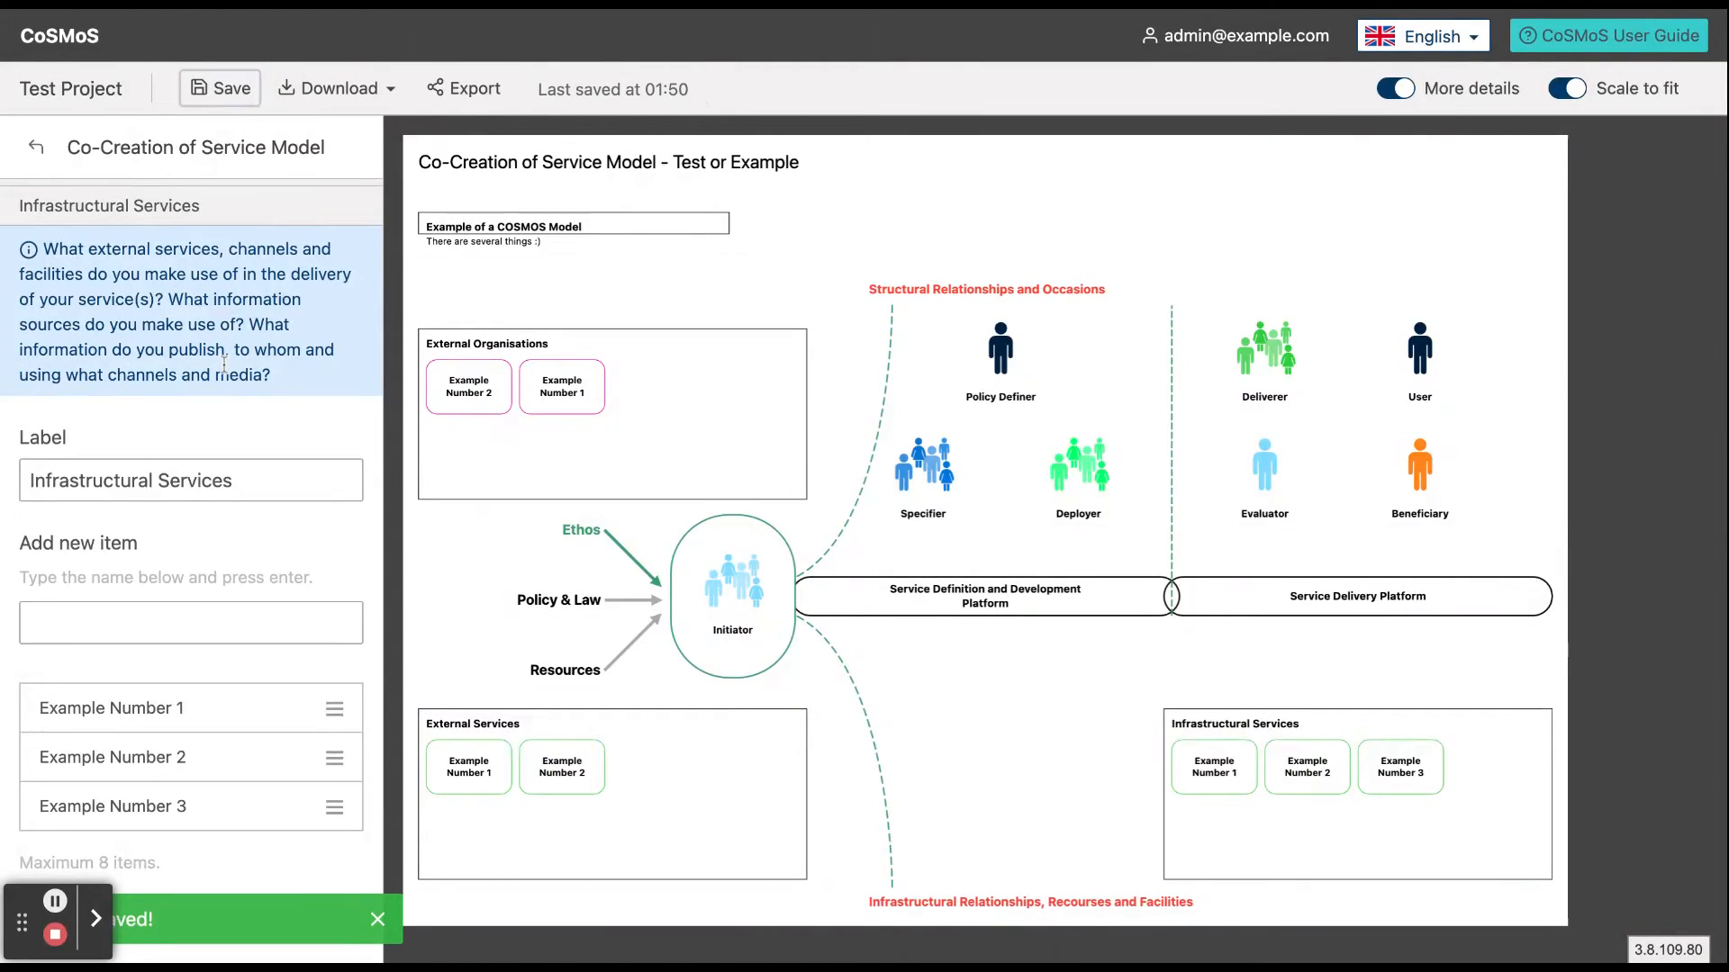
click(33, 147)
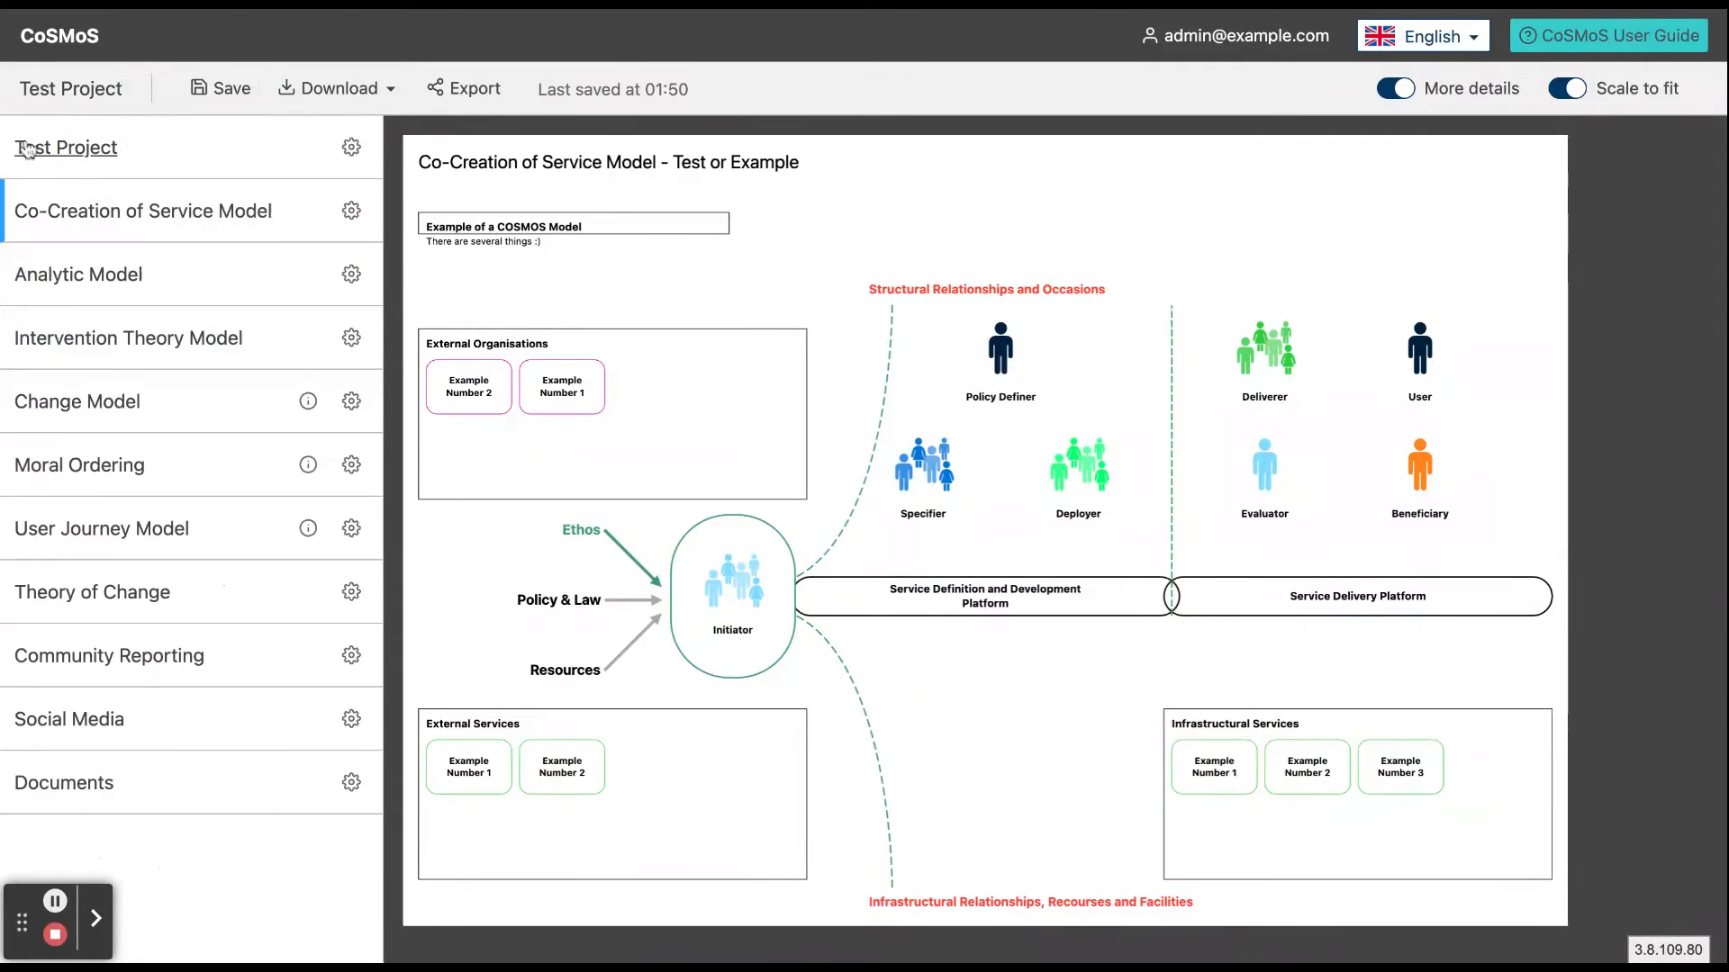
Step: Show the model support for the User Journey Model and step through its guided stages from the discovery phase past the designing phase
click(79, 531)
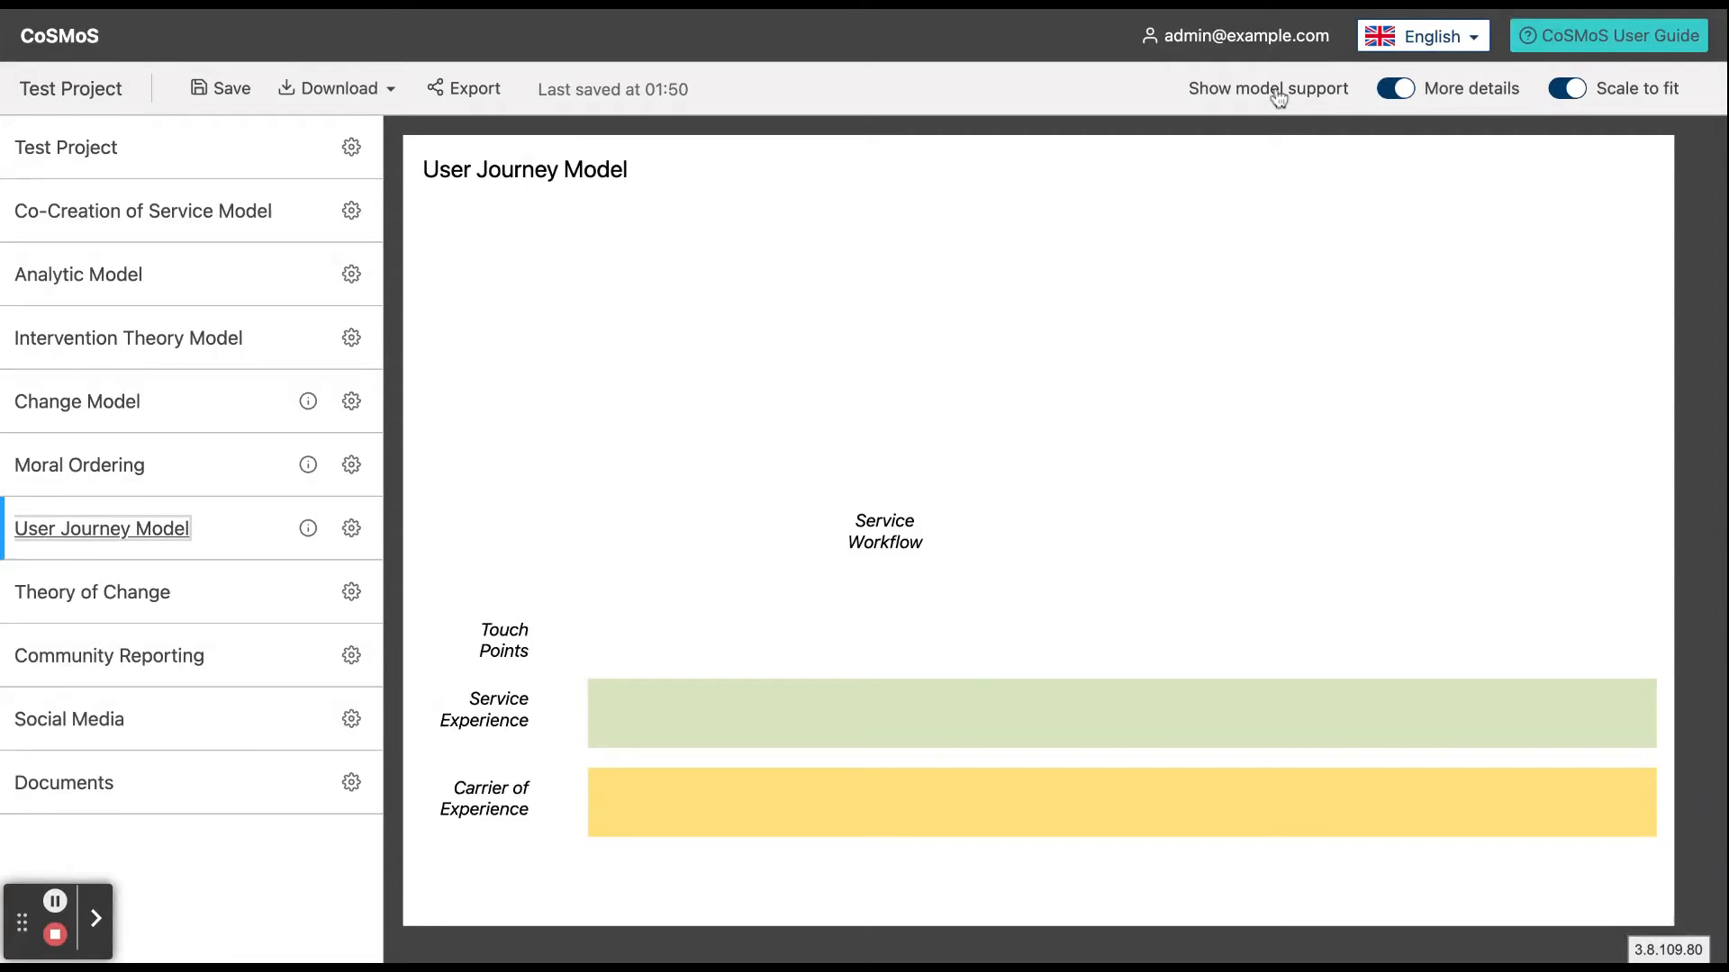
click(1279, 95)
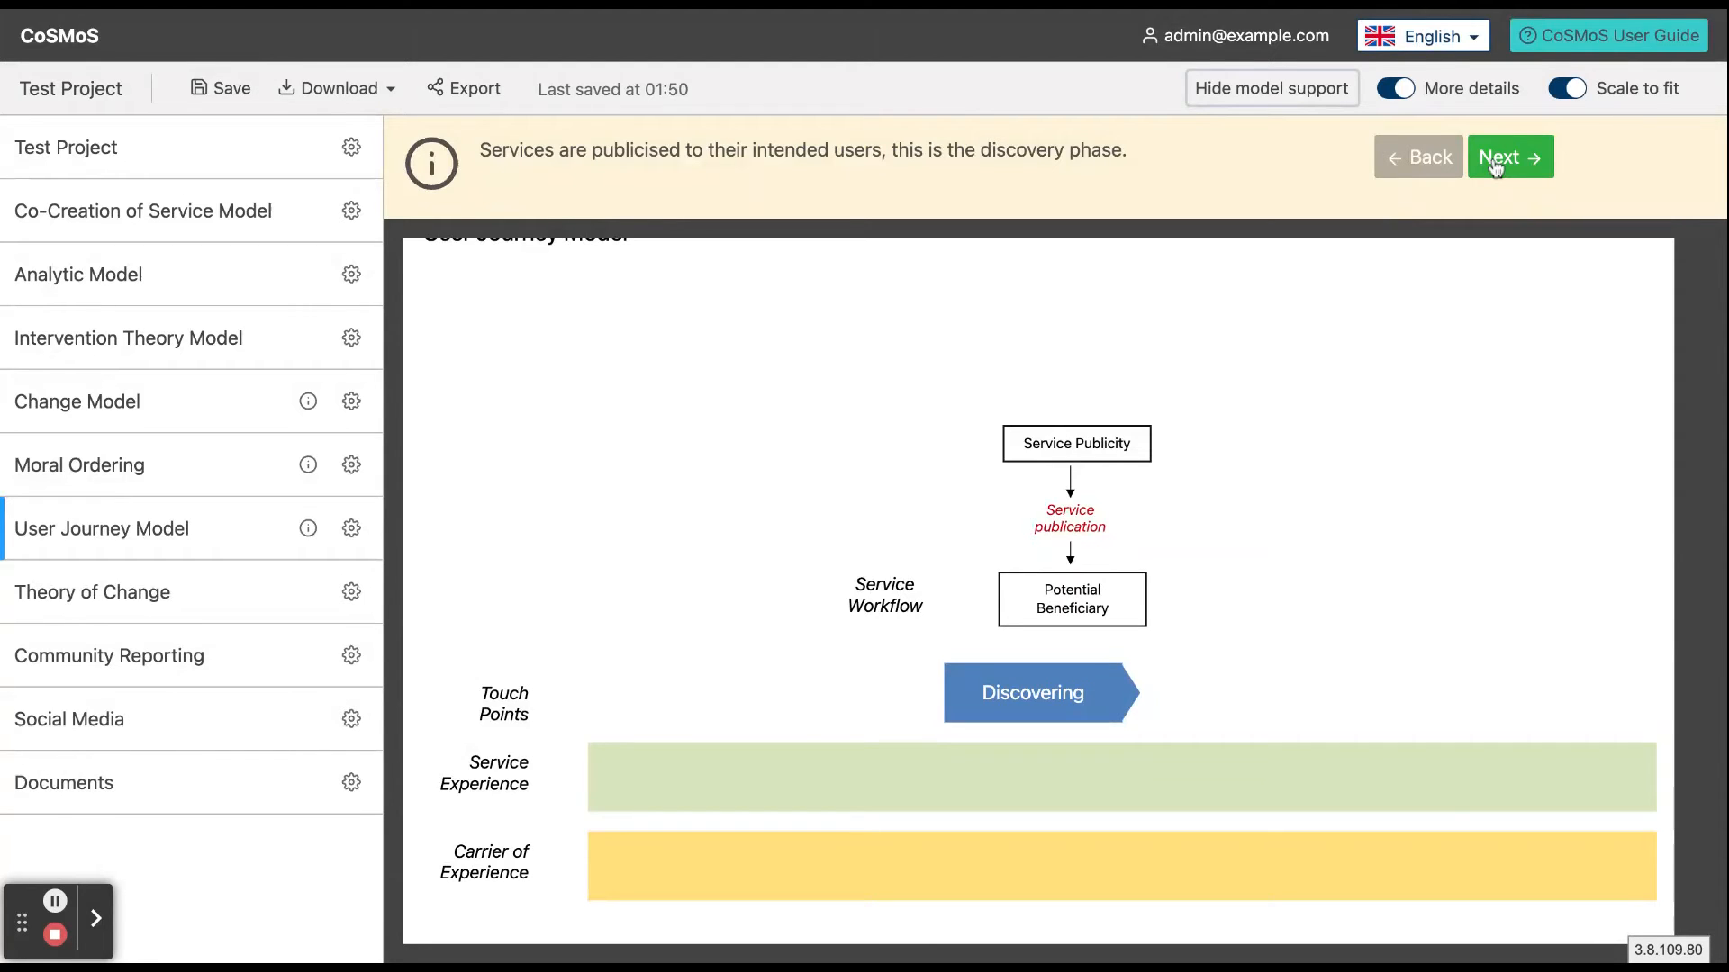
click(1498, 168)
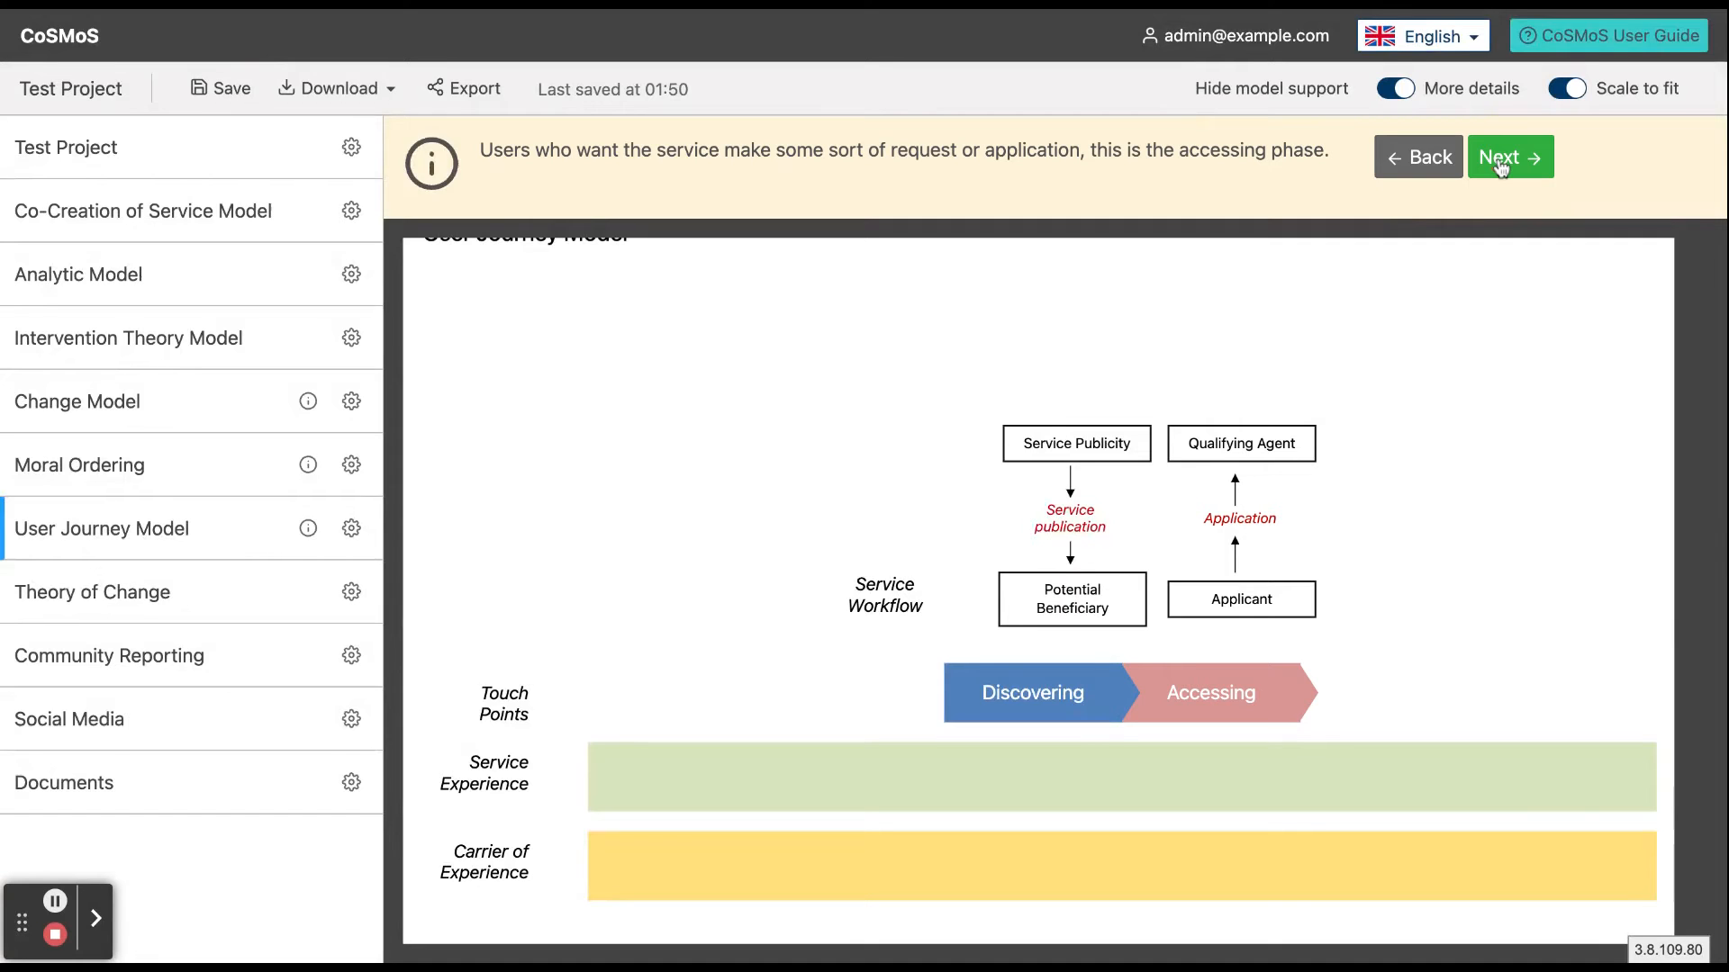
click(1500, 167)
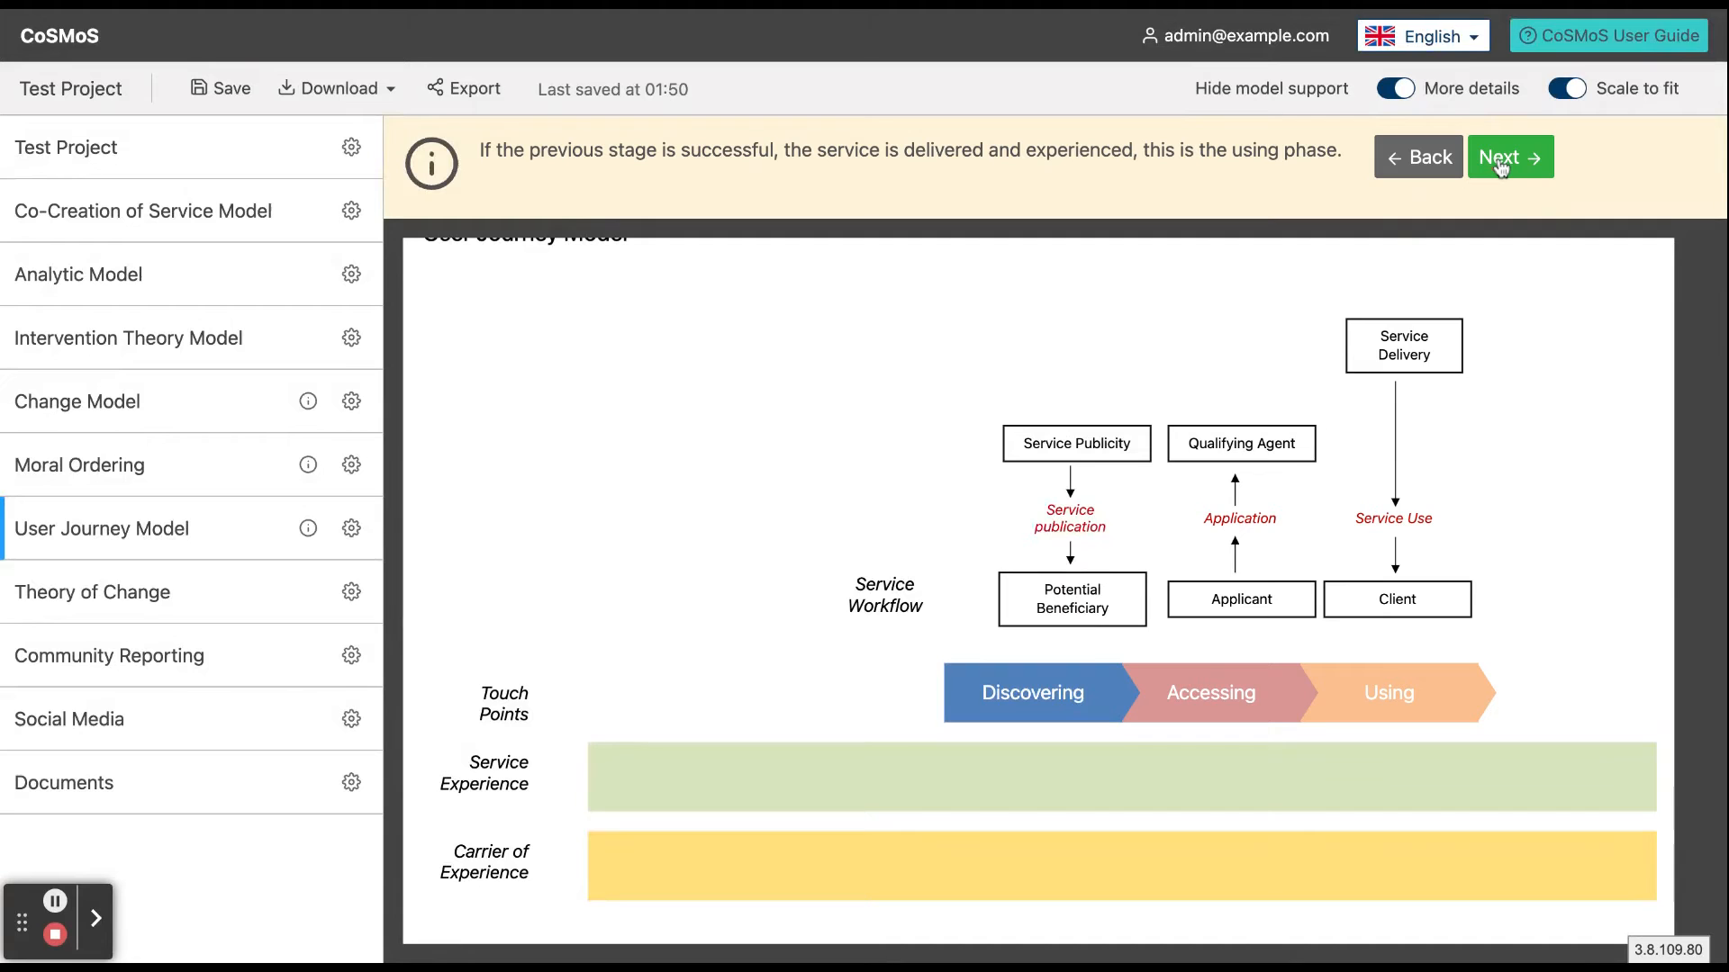
click(1500, 167)
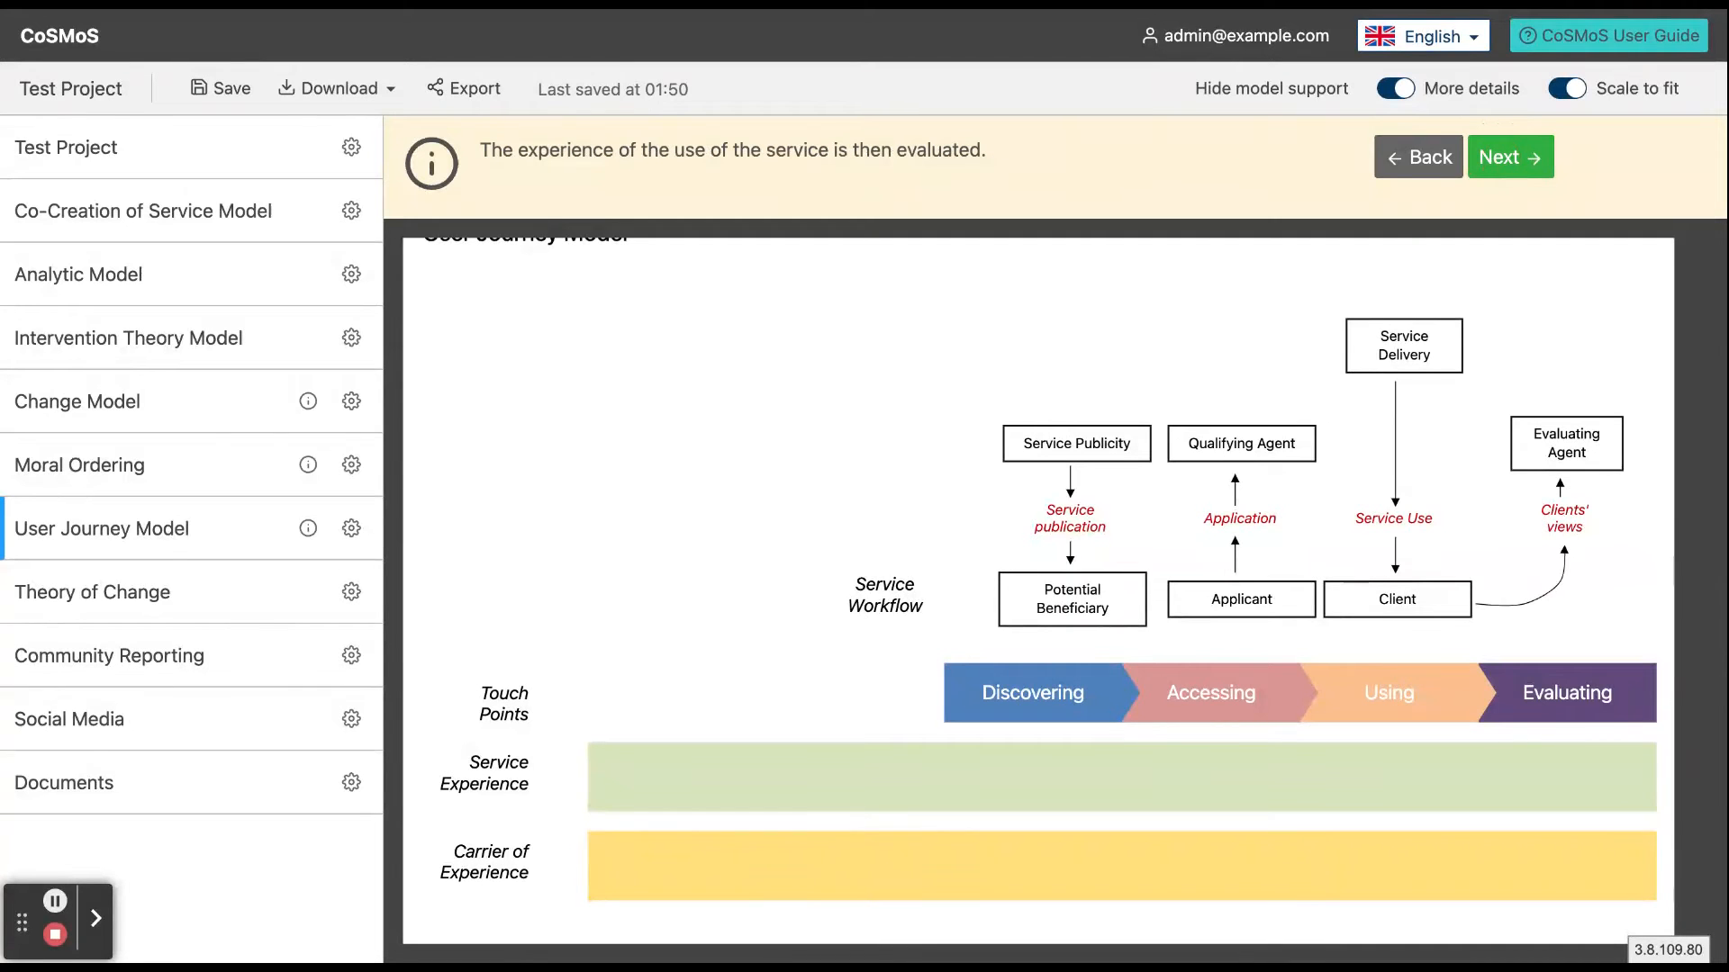
click(1495, 166)
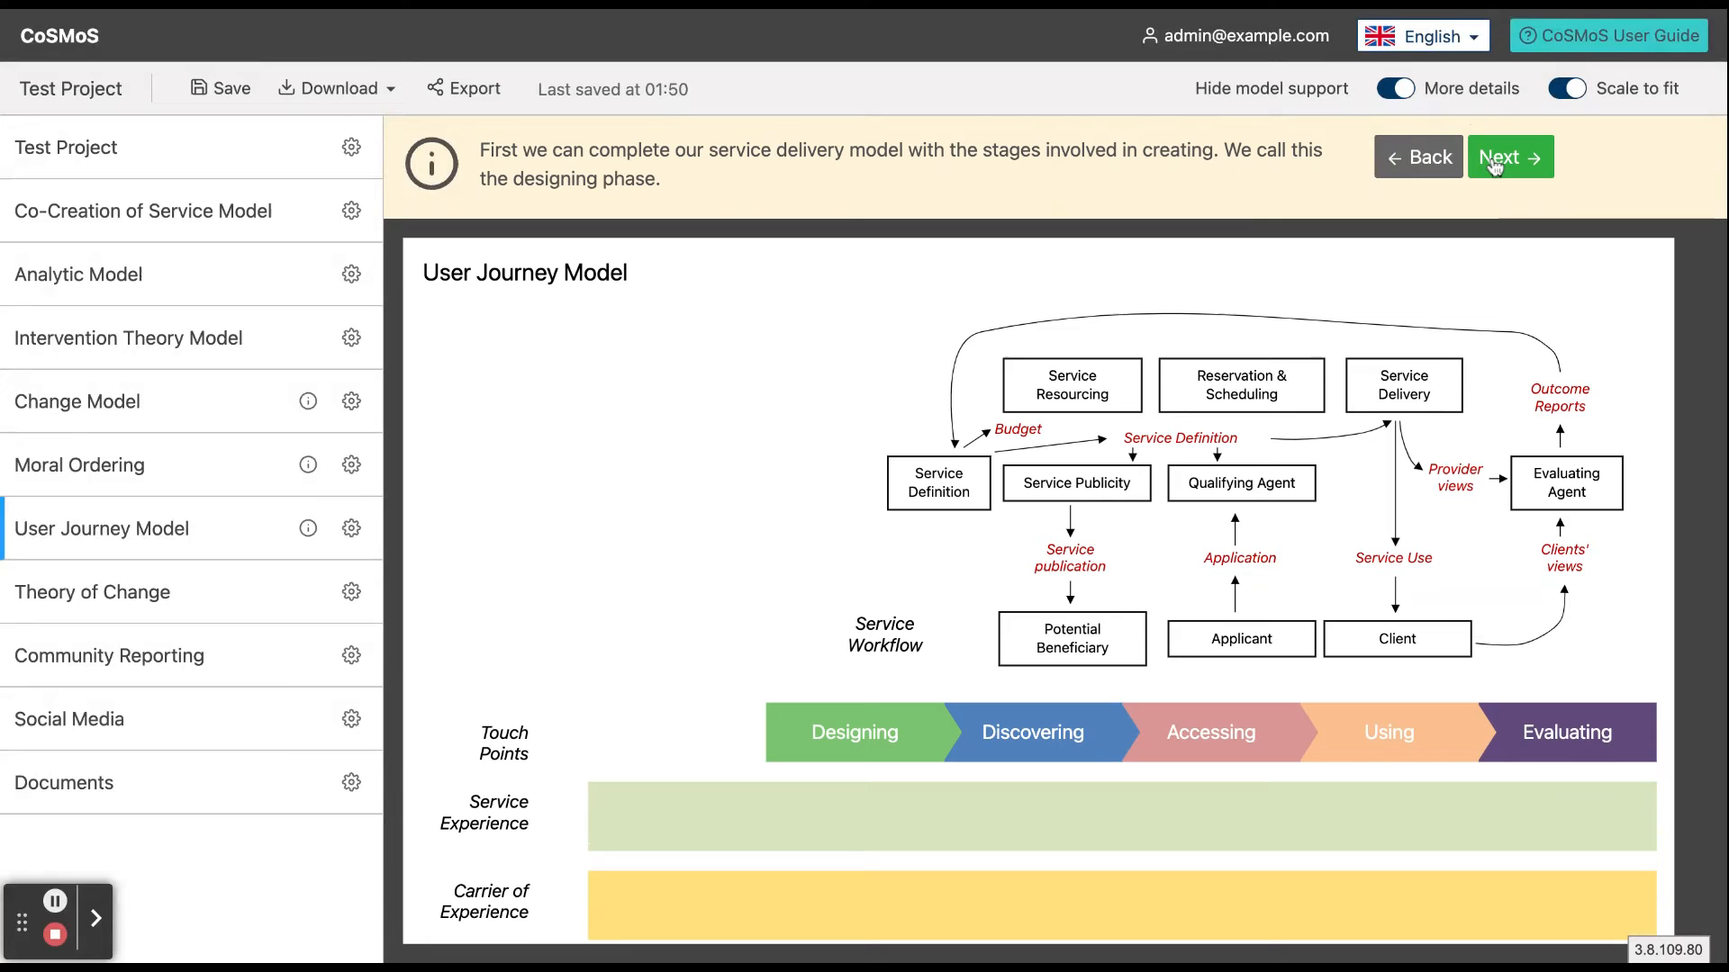
click(1495, 166)
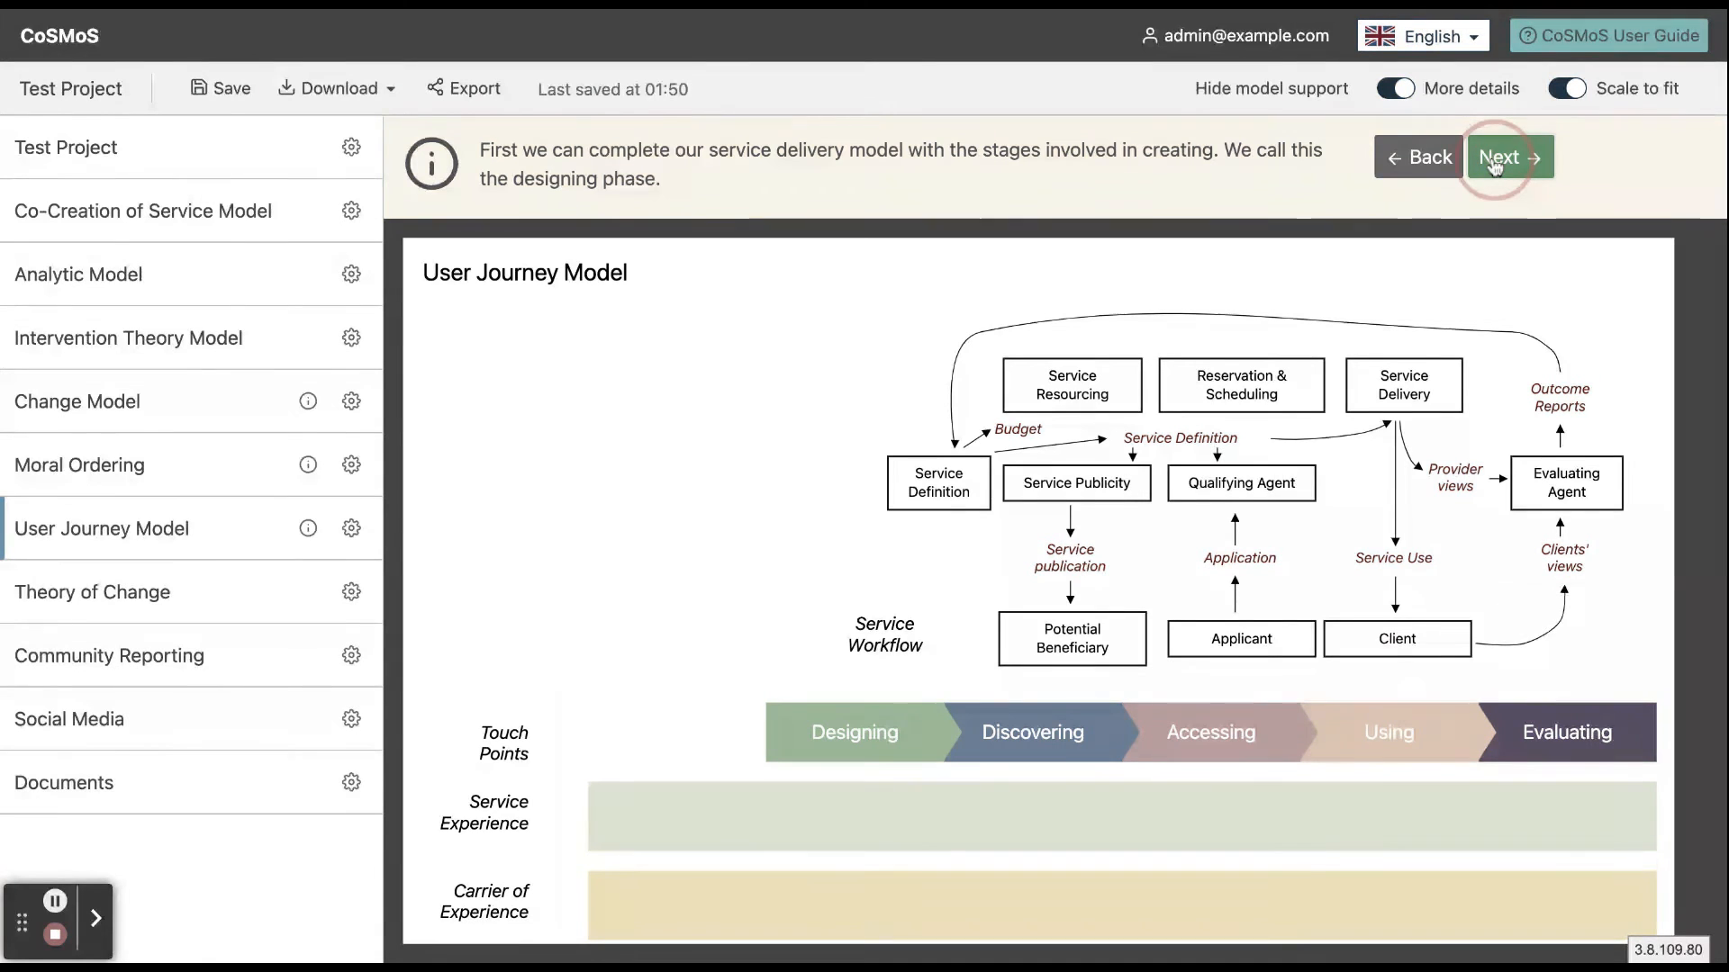